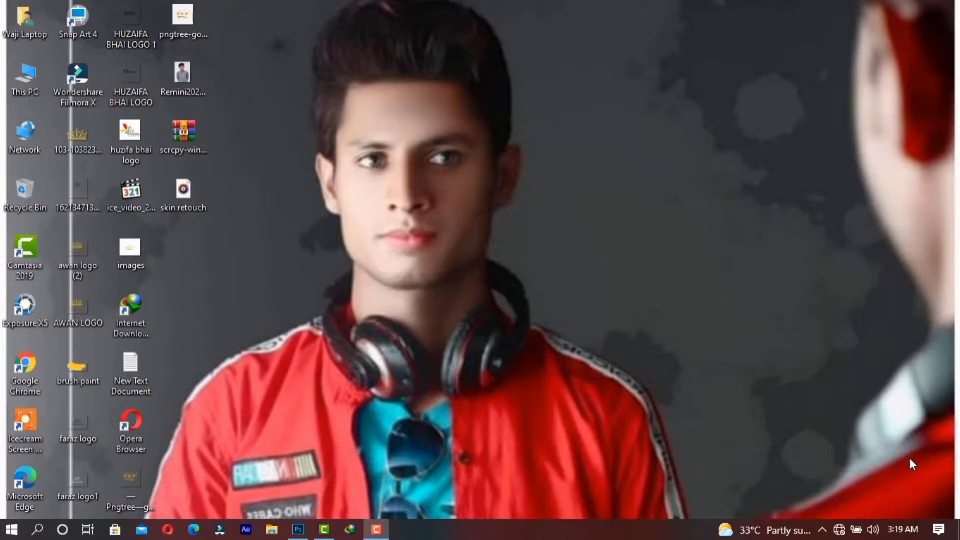
# - Restore the Photoshop window showing the purple-shirt portrait Remini20210729145502327.jpg
pyautogui.click(299, 531)
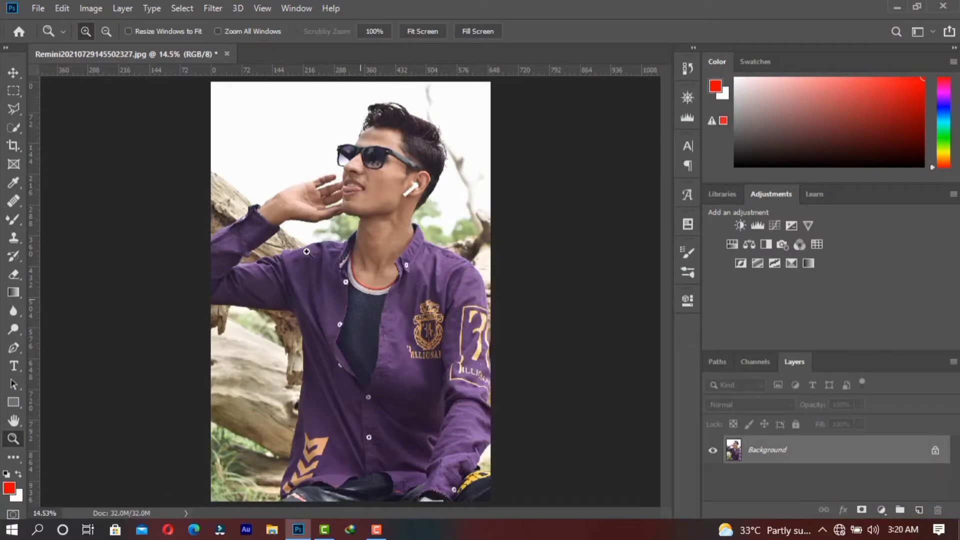
# - Check the photo at 100%, fit it back on screen, and duplicate the portrait layer
pyautogui.rightClick(338, 266)
pyautogui.click(350, 271)
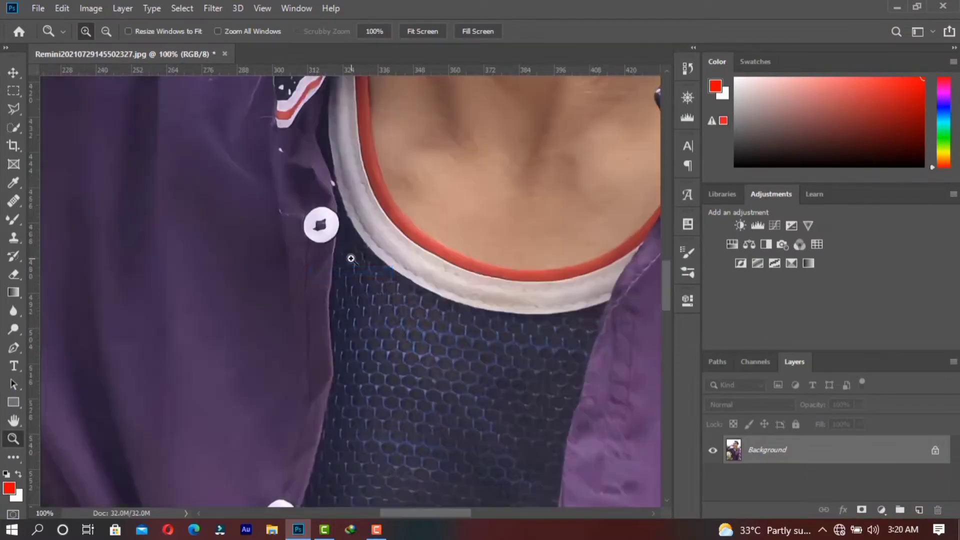
pyautogui.rightClick(350, 258)
pyautogui.click(376, 268)
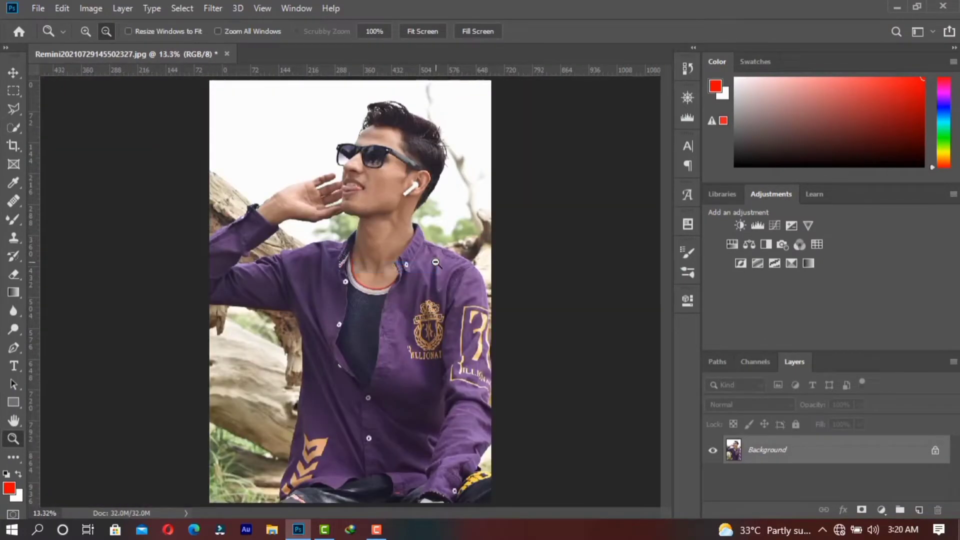
pyautogui.hotkey('ctrl', 'j')
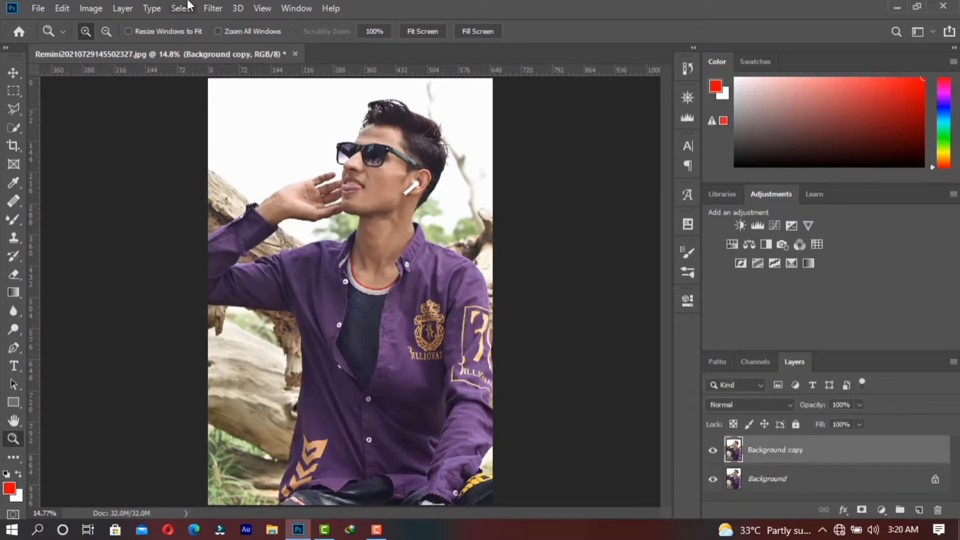
# - Grade the copy in Camera Raw: Auto tone, Highlights -100, Shadows about +84, Whites lowered, Dehaze +22, Vibrance +15
pyautogui.click(214, 8)
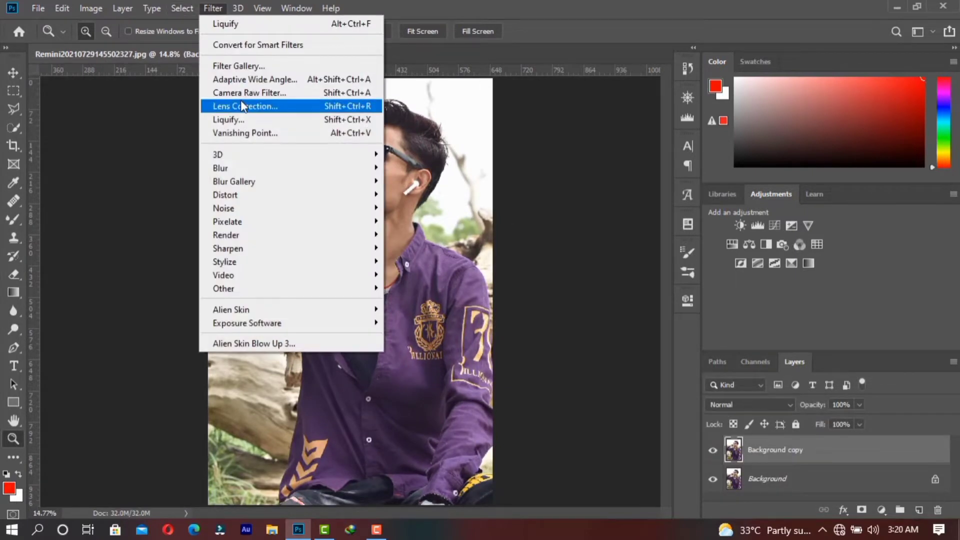
pyautogui.click(245, 93)
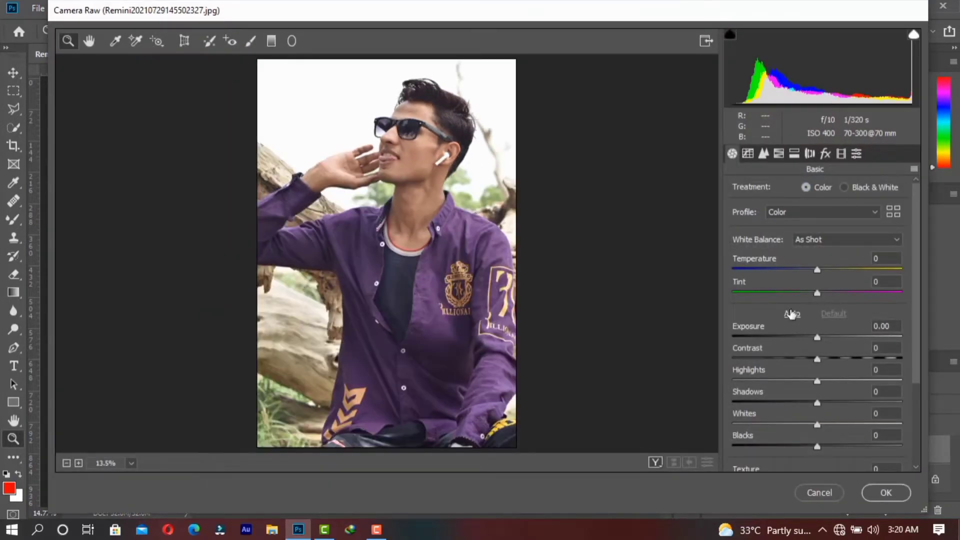
pyautogui.click(791, 314)
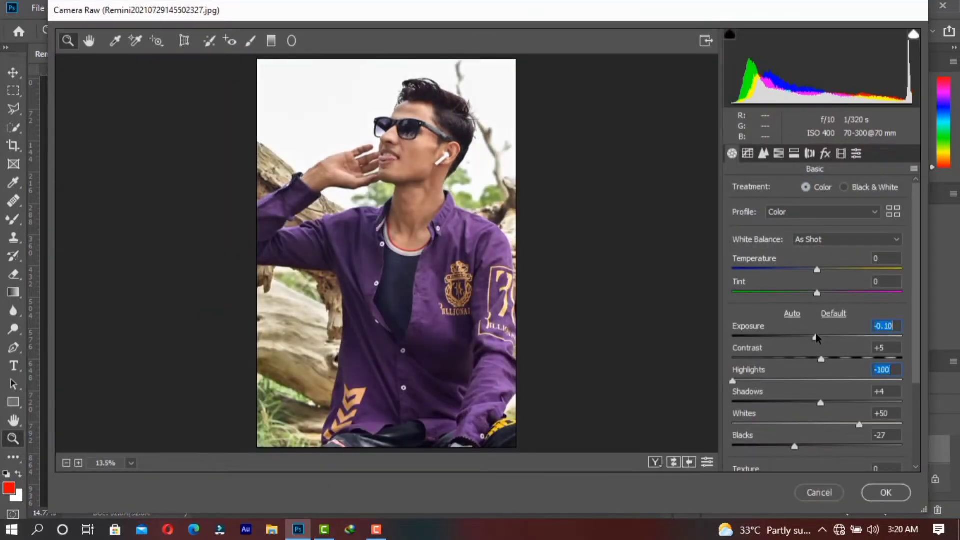
pyautogui.moveTo(831, 401); pyautogui.dragTo(842, 402)
pyautogui.moveTo(859, 424)
pyautogui.mouseDown()
pyautogui.moveTo(824, 423)
pyautogui.moveTo(870, 403)
pyautogui.moveTo(836, 405)
pyautogui.mouseUp()
pyautogui.scroll(-3, 840, 408)
pyautogui.moveTo(805, 328); pyautogui.dragTo(826, 329)
pyautogui.moveTo(867, 284); pyautogui.dragTo(885, 281)
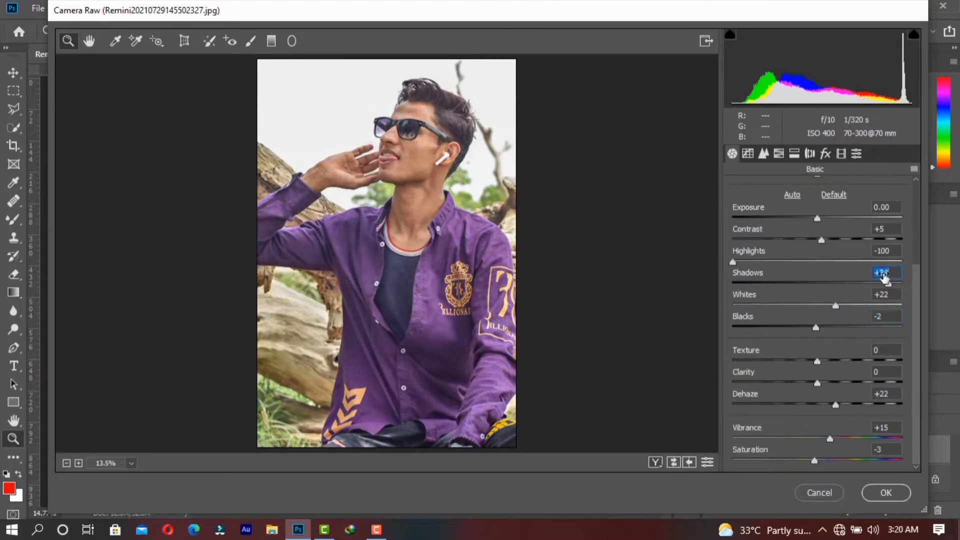
pyautogui.moveTo(836, 405); pyautogui.dragTo(858, 405)
pyautogui.click(885, 493)
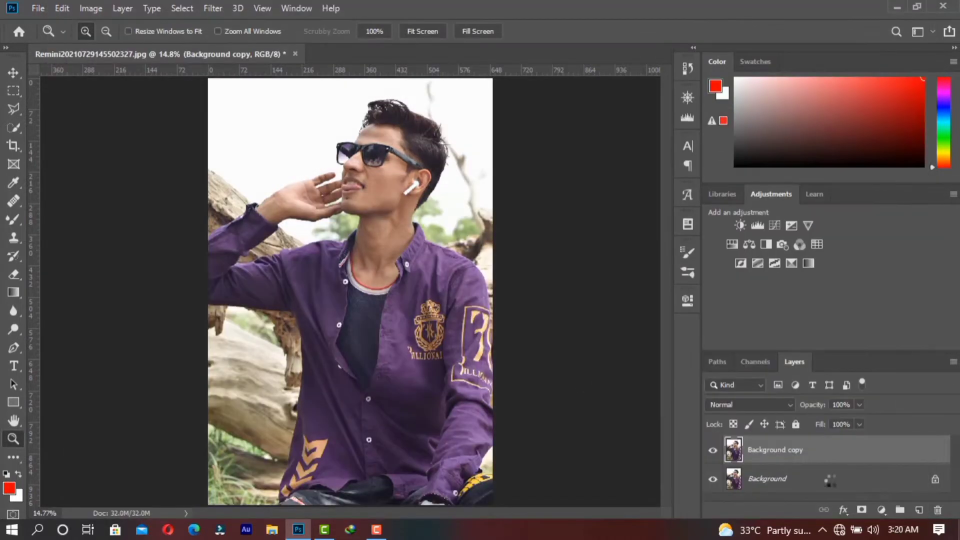
pyautogui.rightClick(344, 223)
# - Merge the graded copy into the Background layer
pyautogui.click(373, 223)
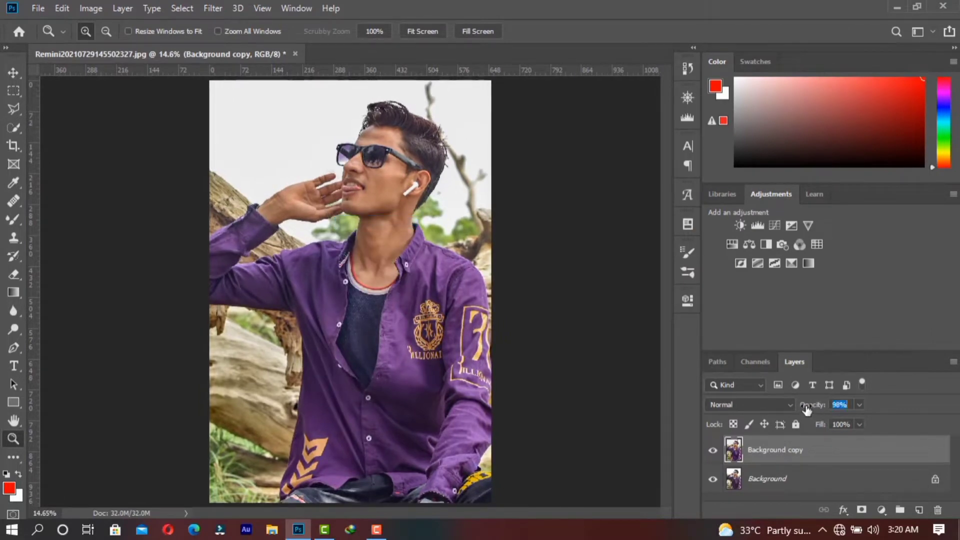
pyautogui.hotkey('ctrl', 'shift', 'e')
pyautogui.press('c')
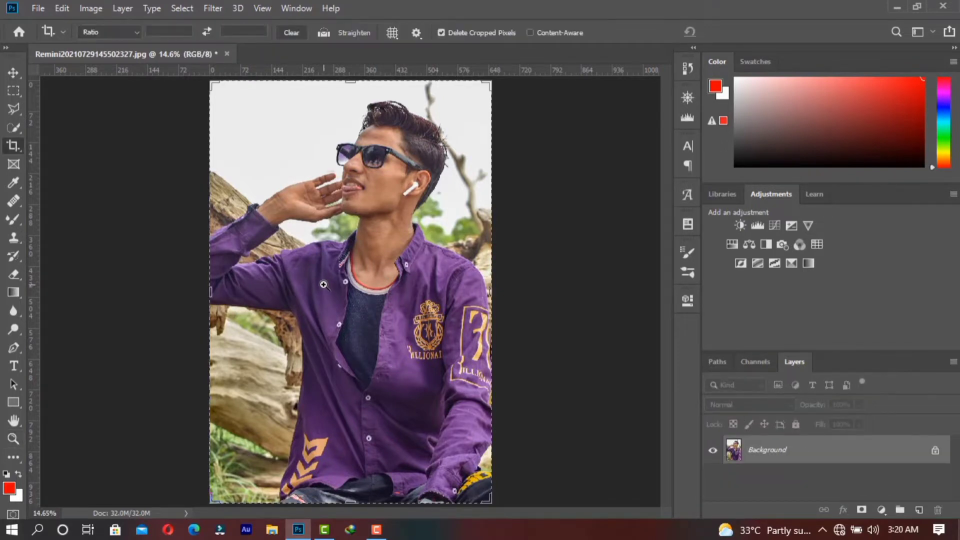
pyautogui.hotkey('alt', 'f')
pyautogui.press('Escape')
# - Duplicate the Background and extend the canvas leftward with a crop, leaving white space
pyautogui.moveTo(904, 460); pyautogui.dragTo(918, 509)
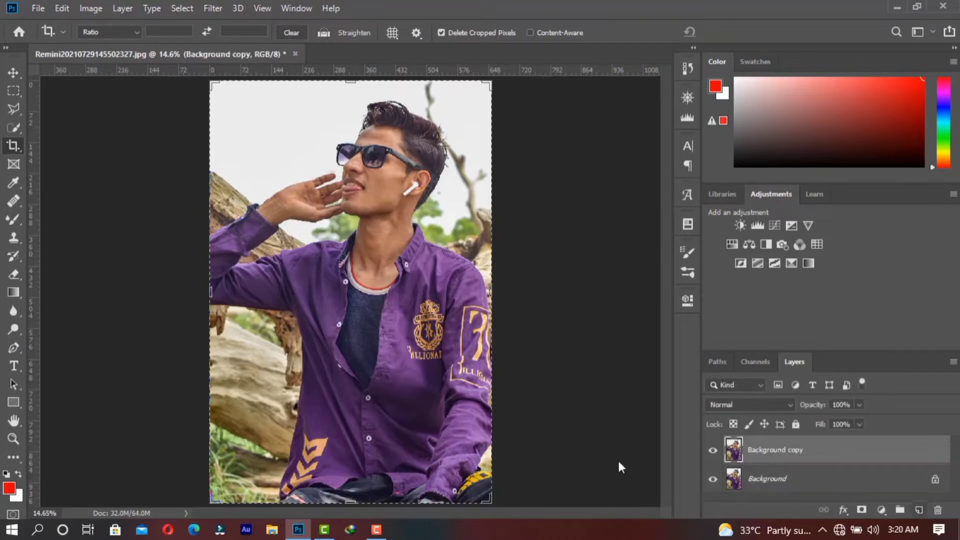
pyautogui.click(260, 346)
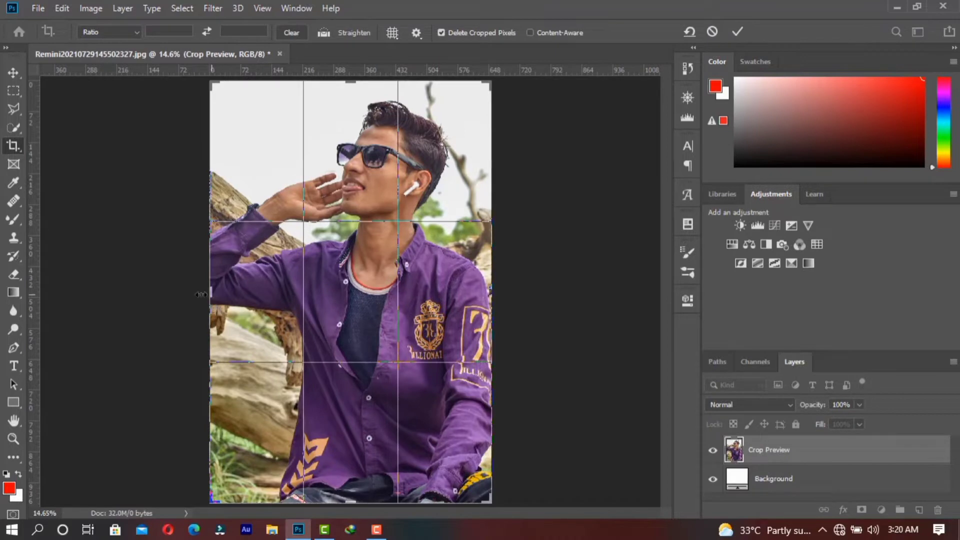
pyautogui.moveTo(202, 294); pyautogui.dragTo(126, 294)
pyautogui.press('Return')
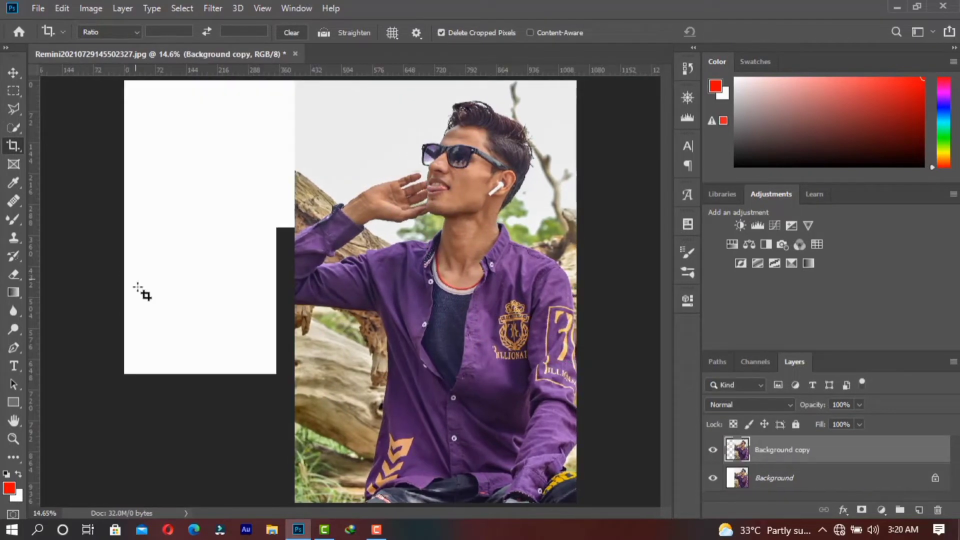
# - Enlarge the placed second portrait to about 111% and commit the transform
pyautogui.press('v')
pyautogui.rightClick(216, 272)
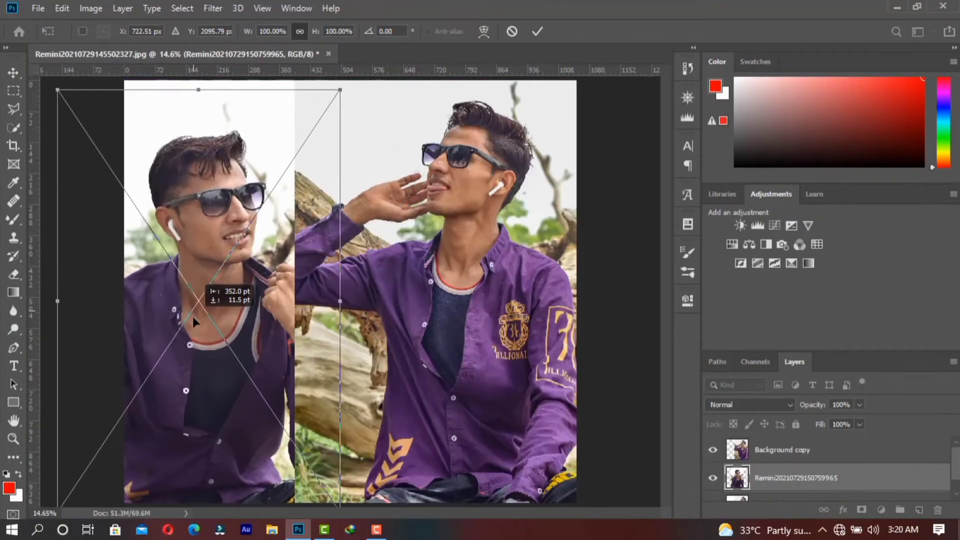
pyautogui.rightClick(291, 297)
pyautogui.press('Escape')
pyautogui.moveTo(340, 301); pyautogui.dragTo(330, 282)
pyautogui.press('Return')
# - Move the second portrait into the left half, aligned against the first photo
pyautogui.press('z')
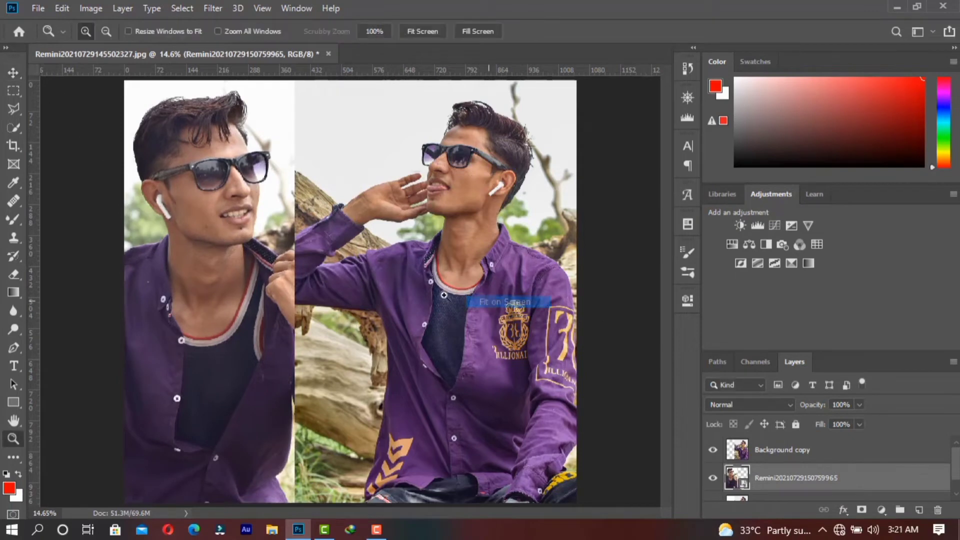
pyautogui.press('v')
pyautogui.moveTo(257, 322)
pyautogui.mouseDown()
pyautogui.moveTo(213, 319)
pyautogui.moveTo(216, 311)
pyautogui.mouseUp()
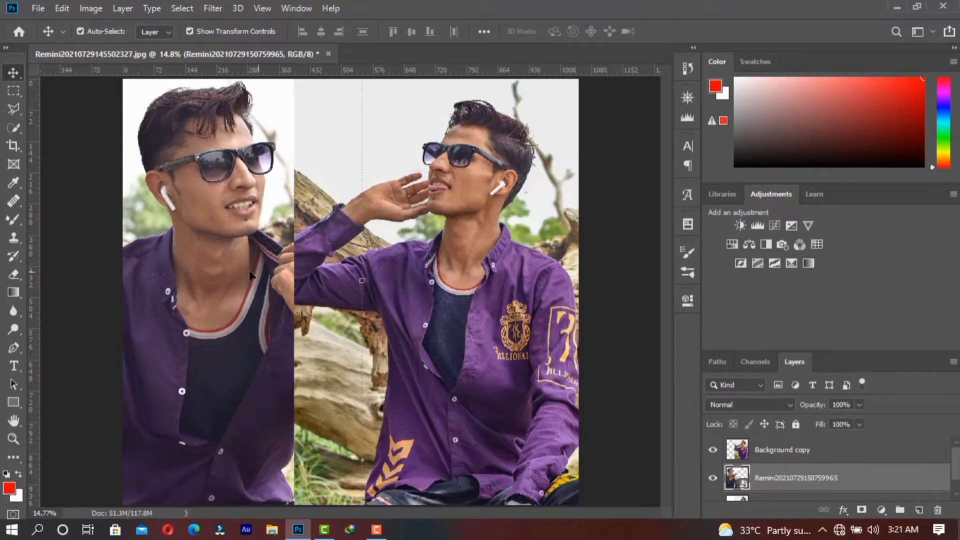
pyautogui.click(409, 318)
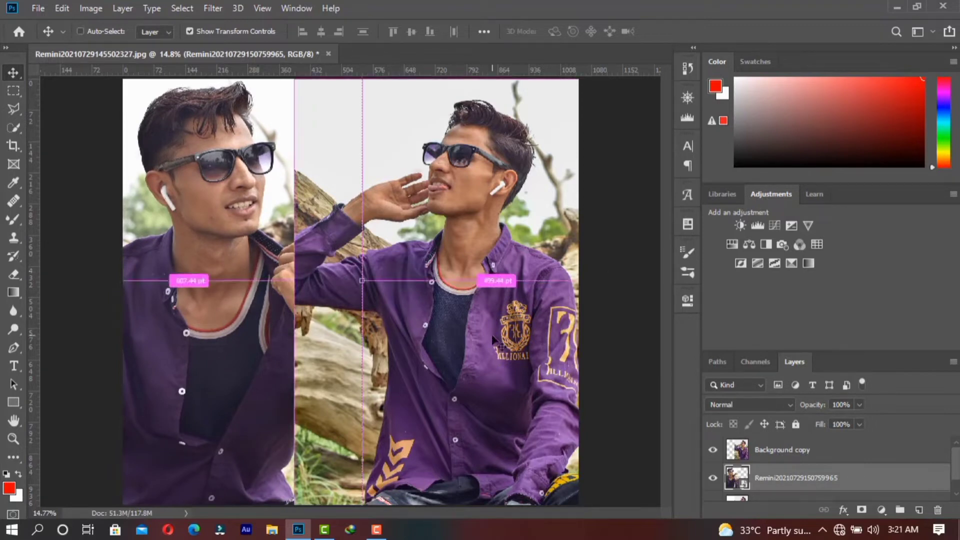
pyautogui.click(213, 8)
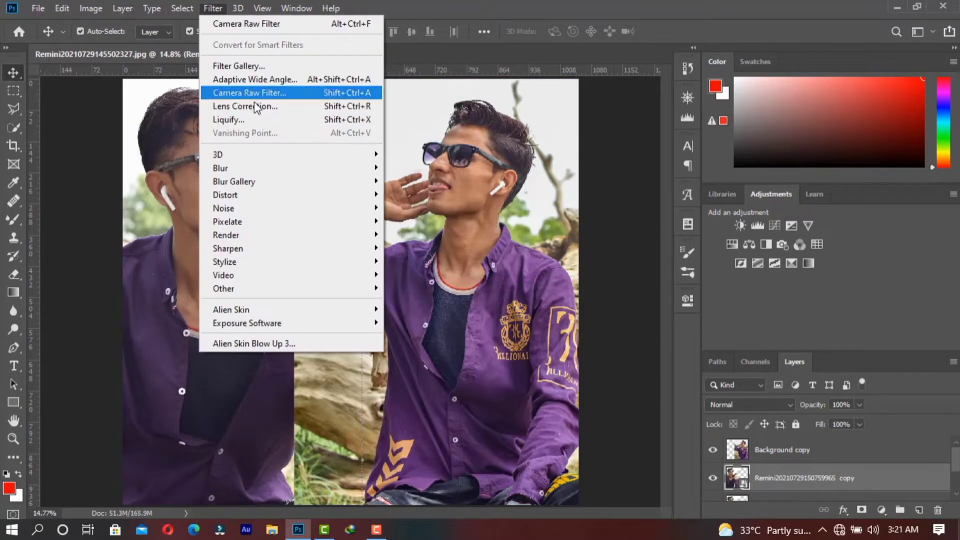
# - Grade the left portrait in Camera Raw with Shadows +80, Blacks -71, Dehaze +23, Vibrance +20
pyautogui.click(250, 92)
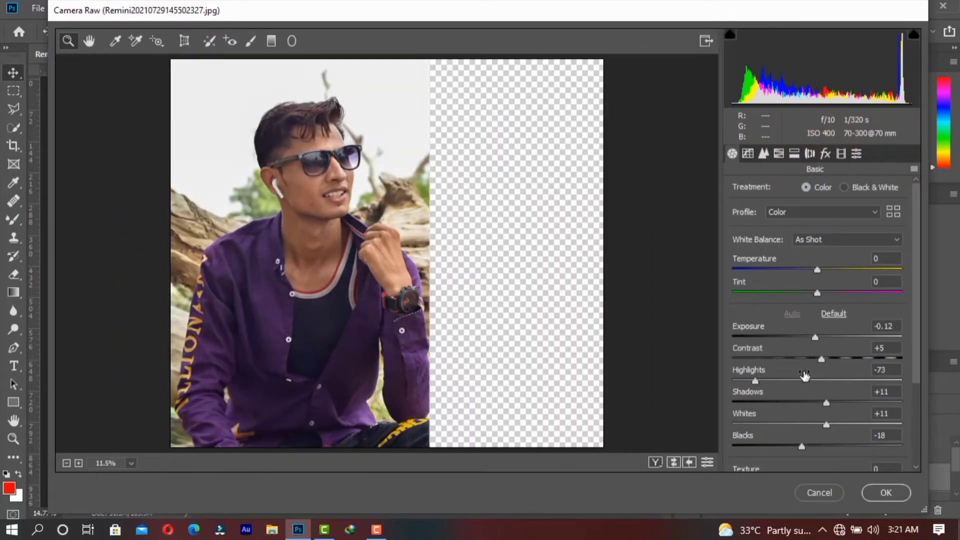
pyautogui.scroll(-1, 829, 419)
pyautogui.moveTo(829, 404); pyautogui.dragTo(845, 404)
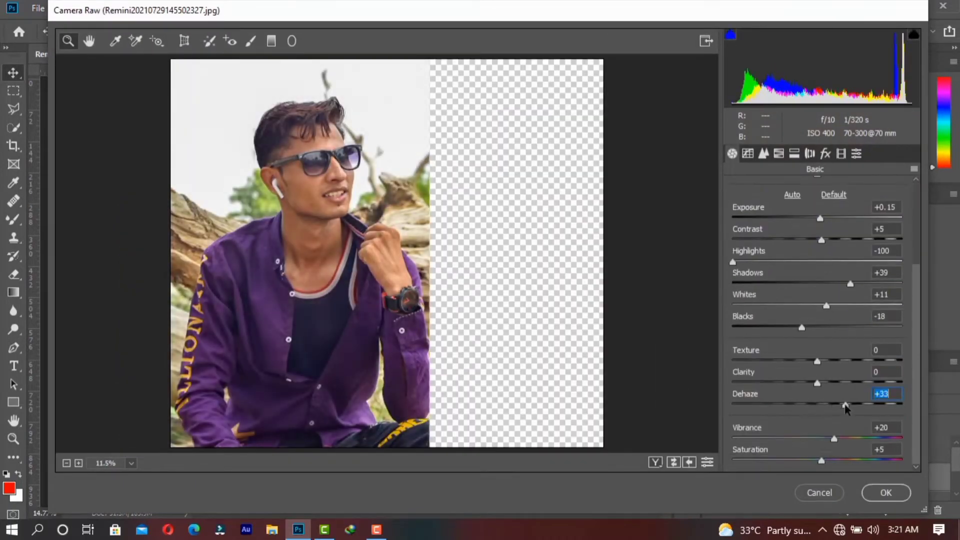
pyautogui.moveTo(850, 283); pyautogui.dragTo(885, 284)
pyautogui.moveTo(802, 328); pyautogui.dragTo(761, 313)
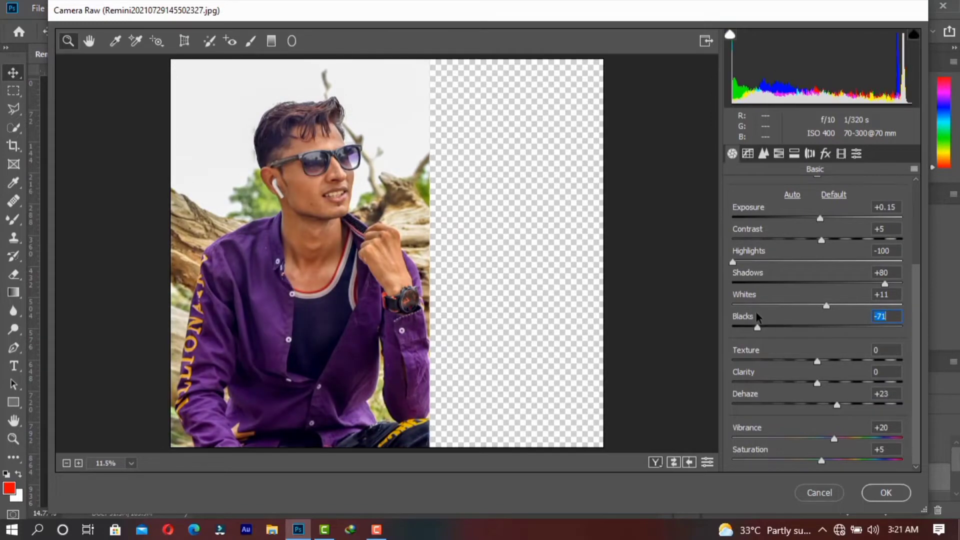
pyautogui.click(886, 492)
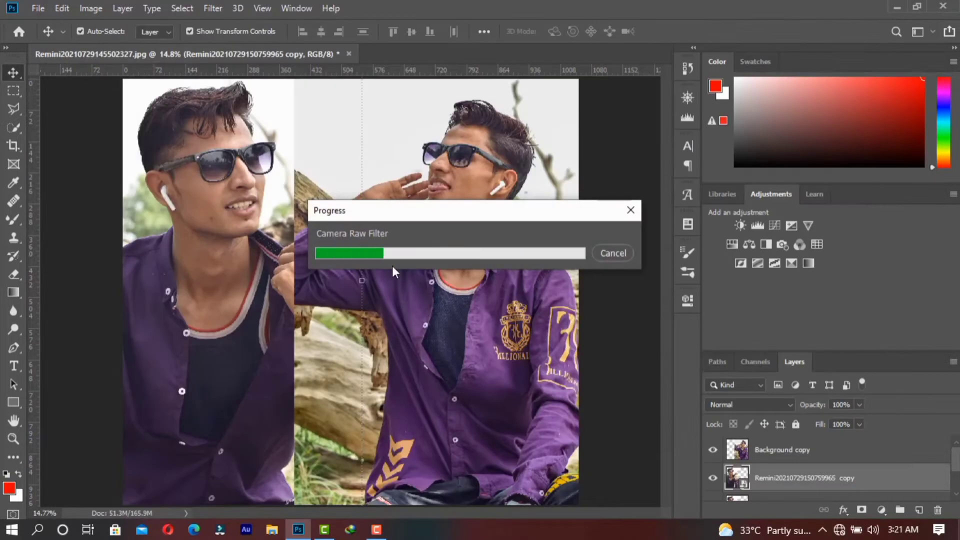
pyautogui.press('z')
pyautogui.rightClick(355, 240)
pyautogui.click(373, 246)
# - Duplicate the top layer, convert it for smart filters, lower its opacity, and merge it with Background copy
pyautogui.hotkey('ctrl', 'j')
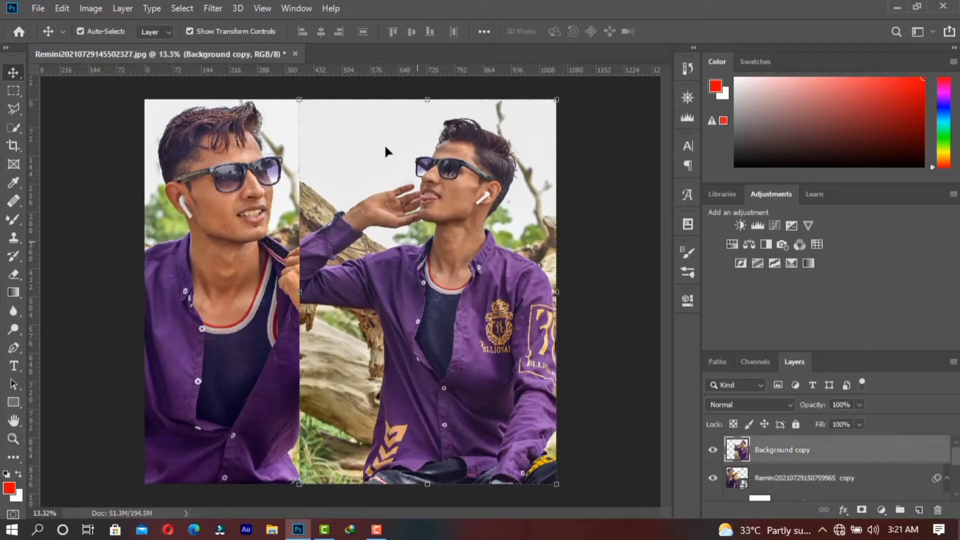
pyautogui.click(213, 8)
pyautogui.click(241, 44)
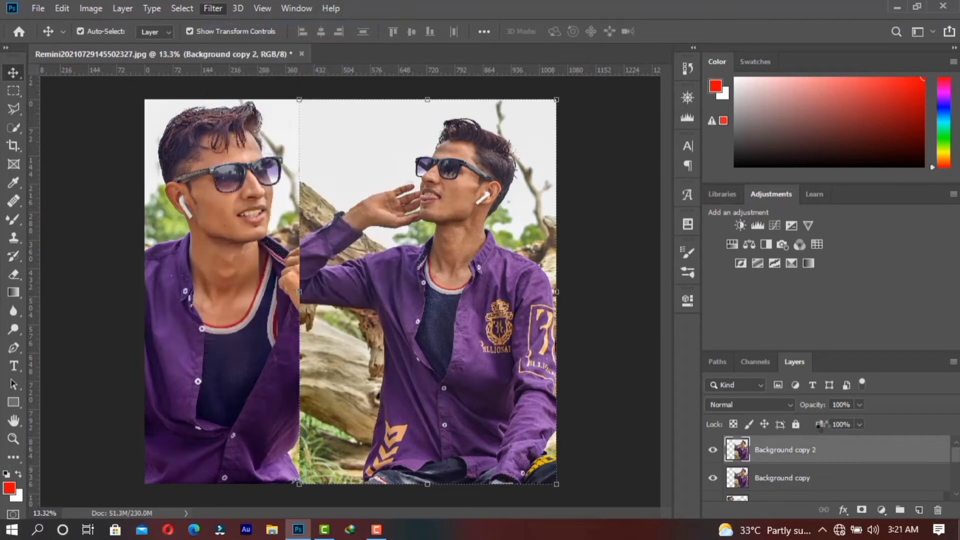
pyautogui.moveTo(812, 403); pyautogui.dragTo(786, 405)
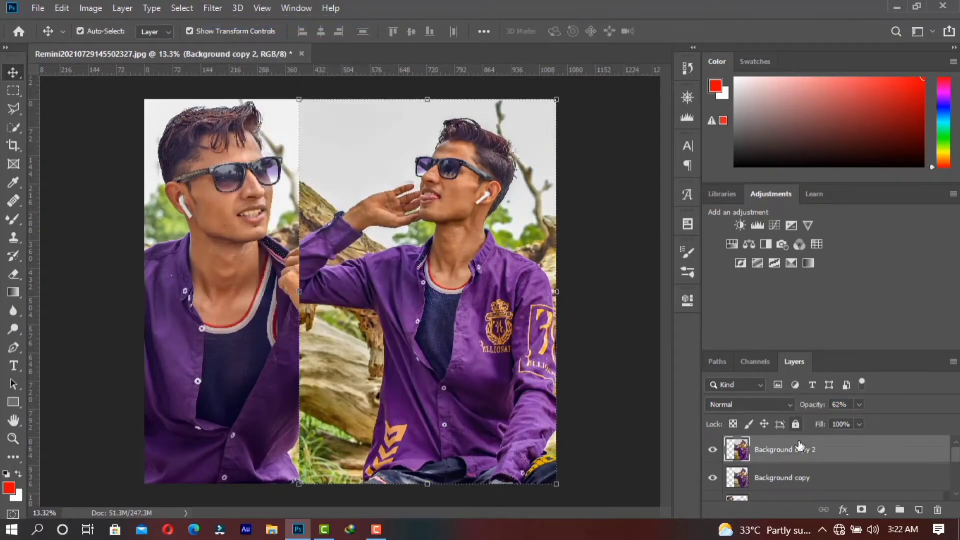
pyautogui.keyDown('ctrl'); pyautogui.click(801, 480); pyautogui.keyUp('ctrl')
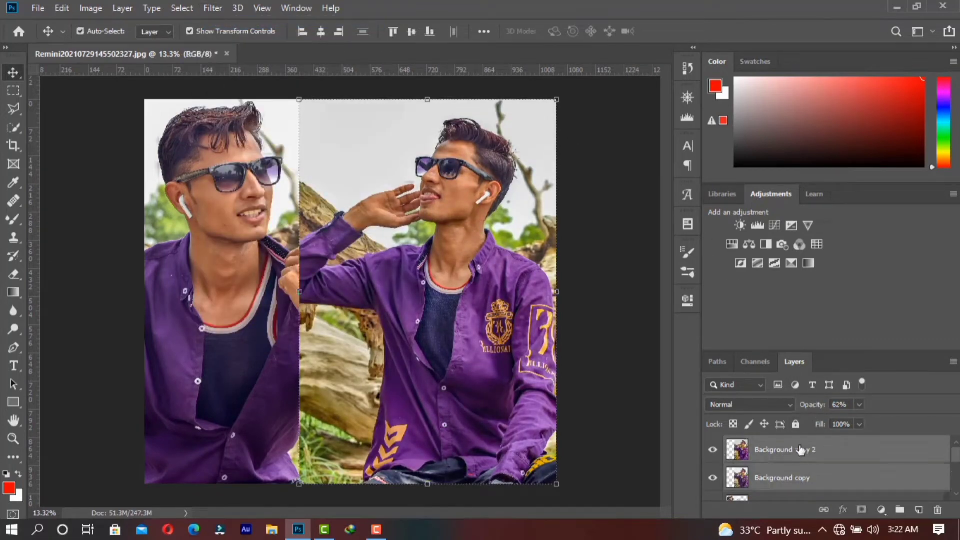
pyautogui.rightClick(802, 449)
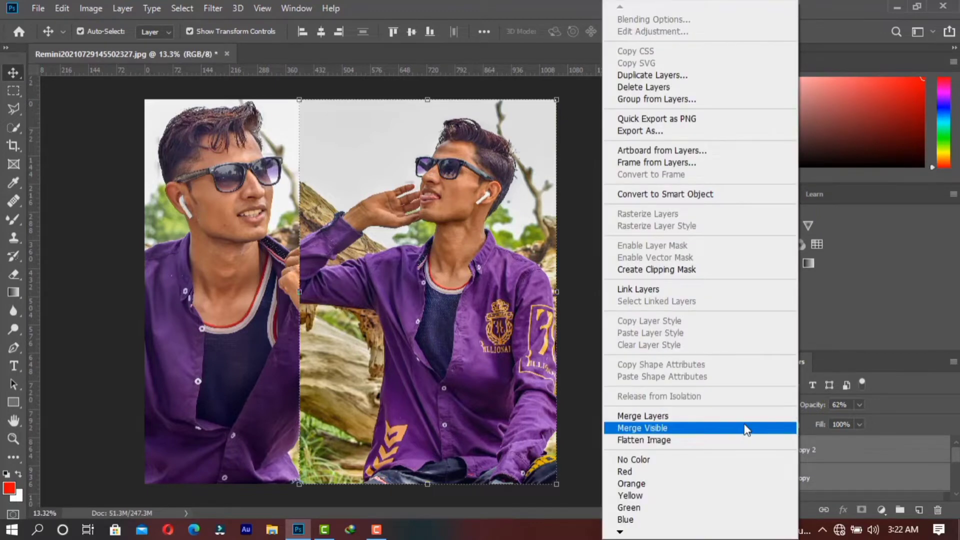
pyautogui.click(745, 427)
# - Add a thin white inside stroke effect to both photo layers
pyautogui.click(843, 510)
pyautogui.click(859, 398)
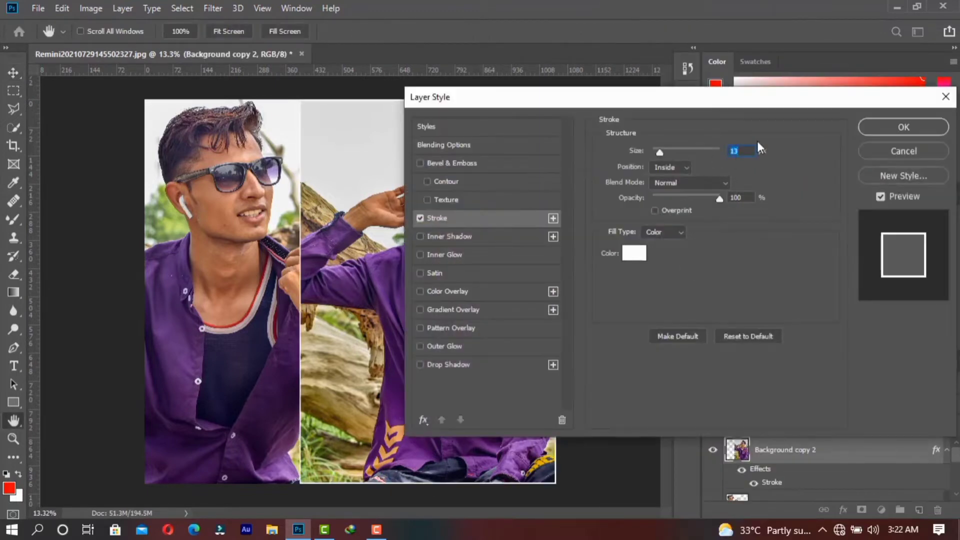
pyautogui.press('Return')
pyautogui.hotkey('ctrl', 'z')
pyautogui.click(844, 510)
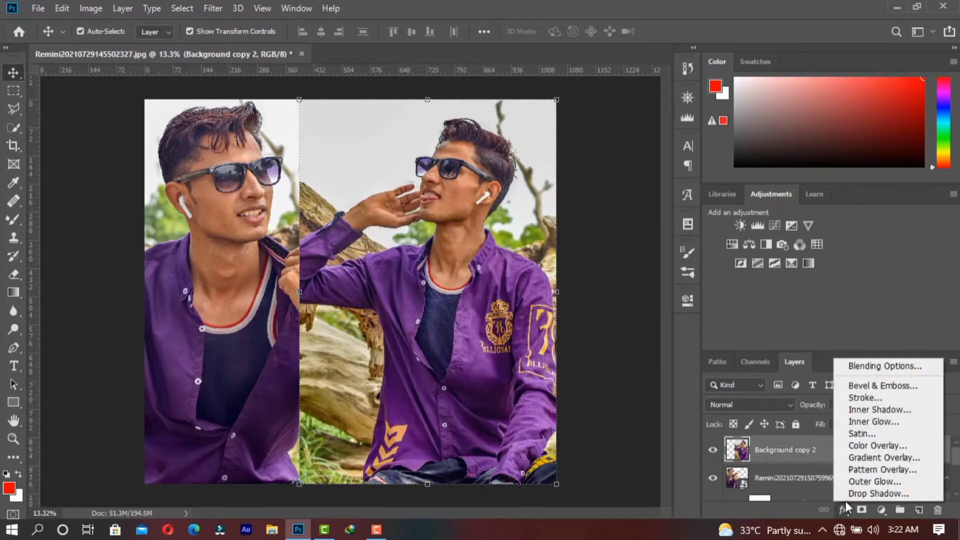
pyautogui.click(865, 398)
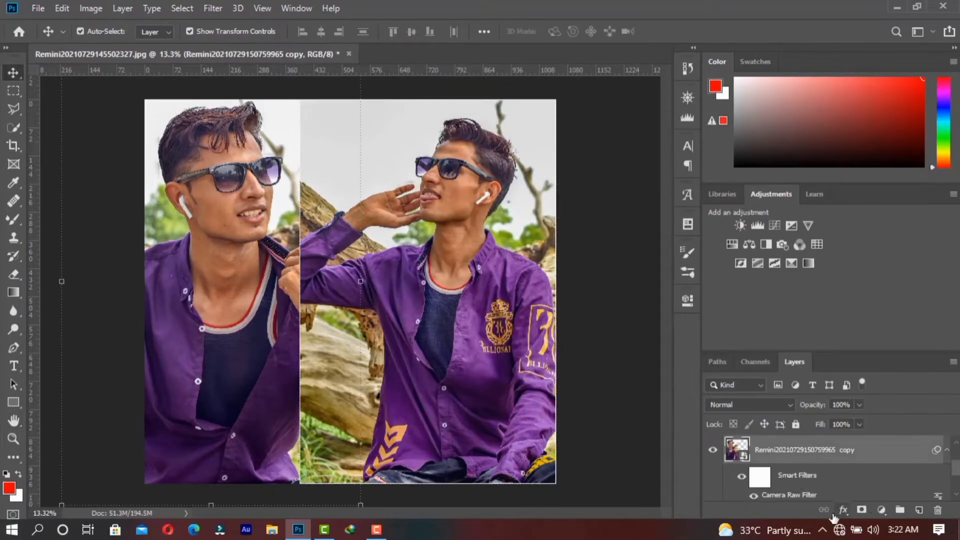
pyautogui.click(844, 510)
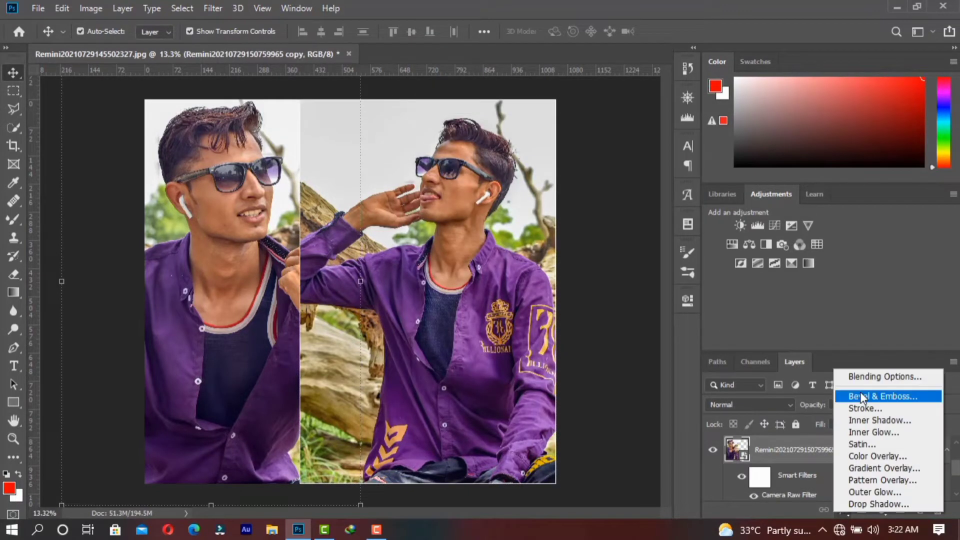
pyautogui.click(861, 397)
pyautogui.click(903, 125)
# - Merge all visible layers into the Background and duplicate it
pyautogui.rightClick(800, 450)
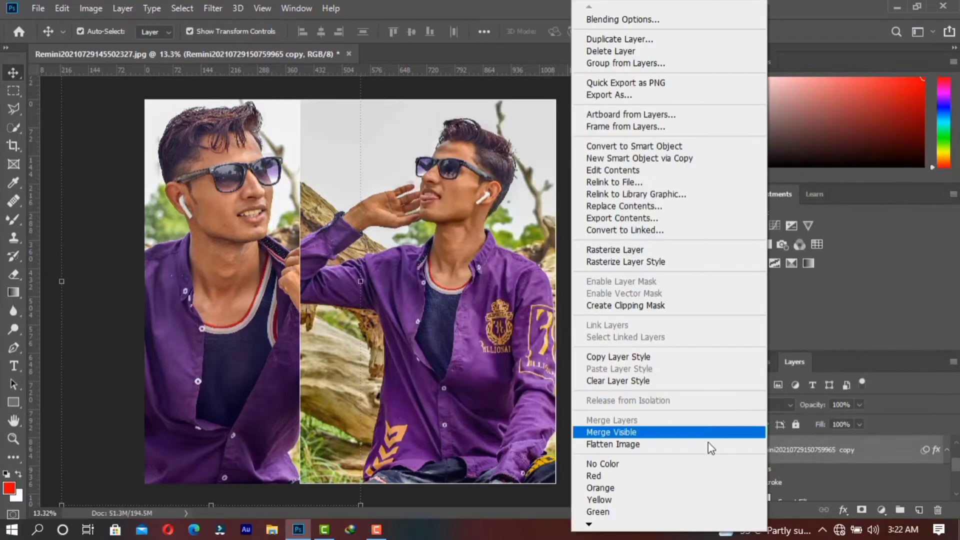
pyautogui.click(709, 433)
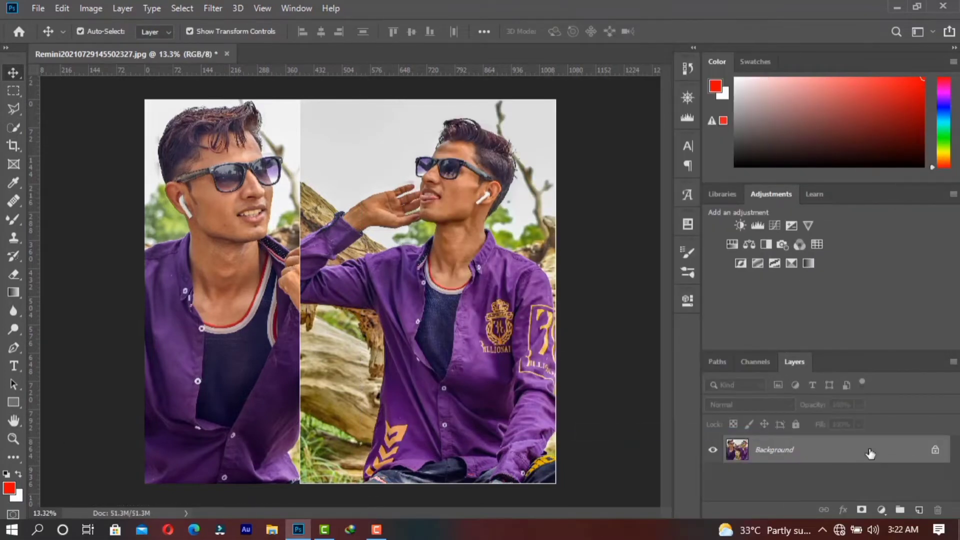
pyautogui.moveTo(870, 453); pyautogui.dragTo(919, 509)
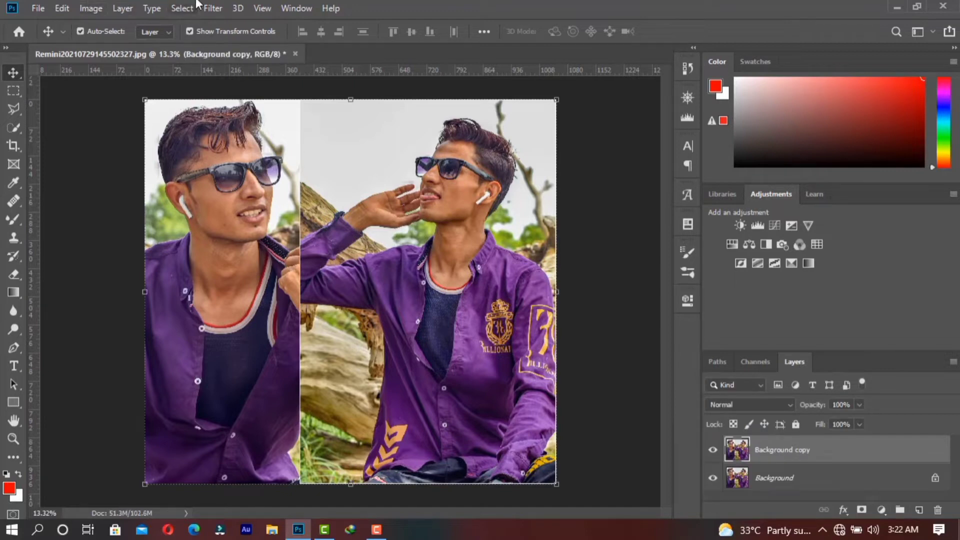
# - Load a saved XMP colour preset into the Camera Raw Filter on the copy
pyautogui.click(210, 8)
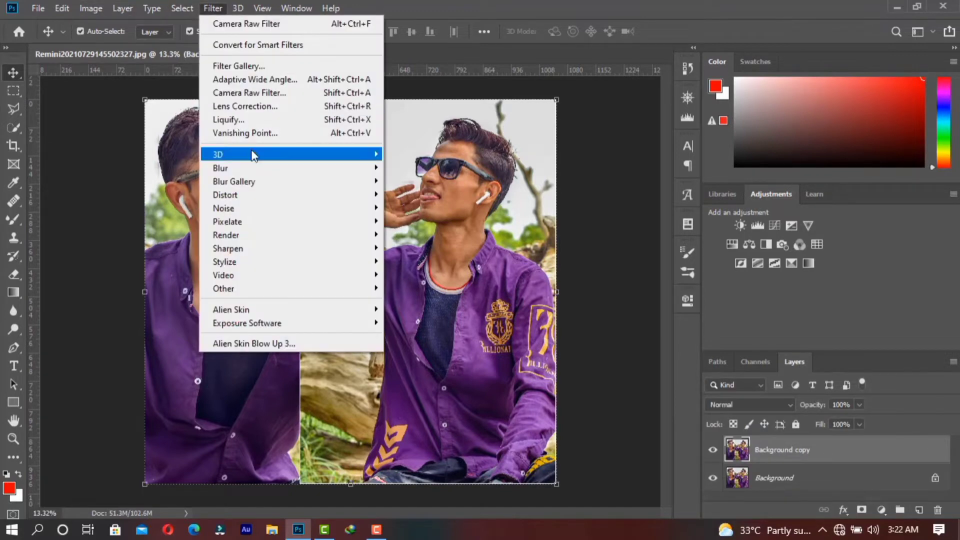
pyautogui.click(254, 95)
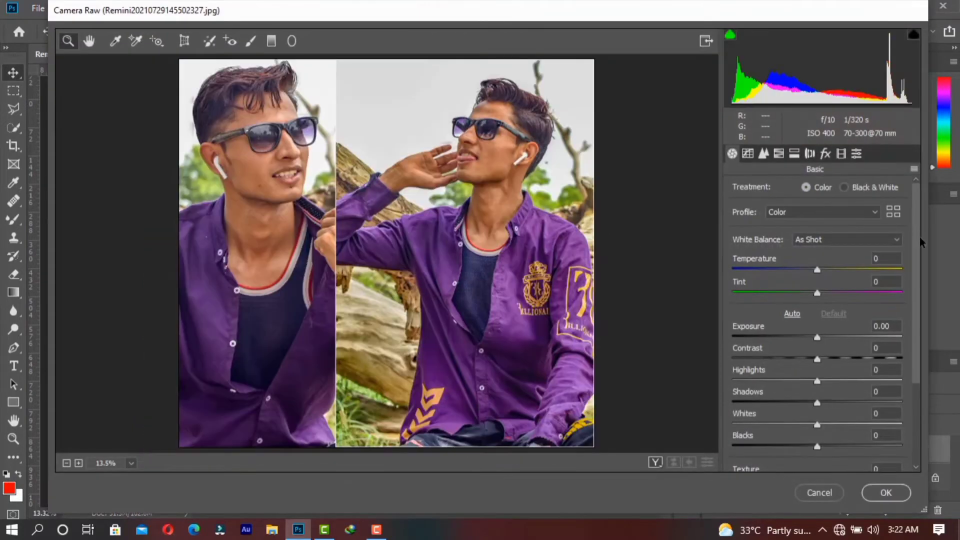
pyautogui.click(916, 173)
pyautogui.click(874, 272)
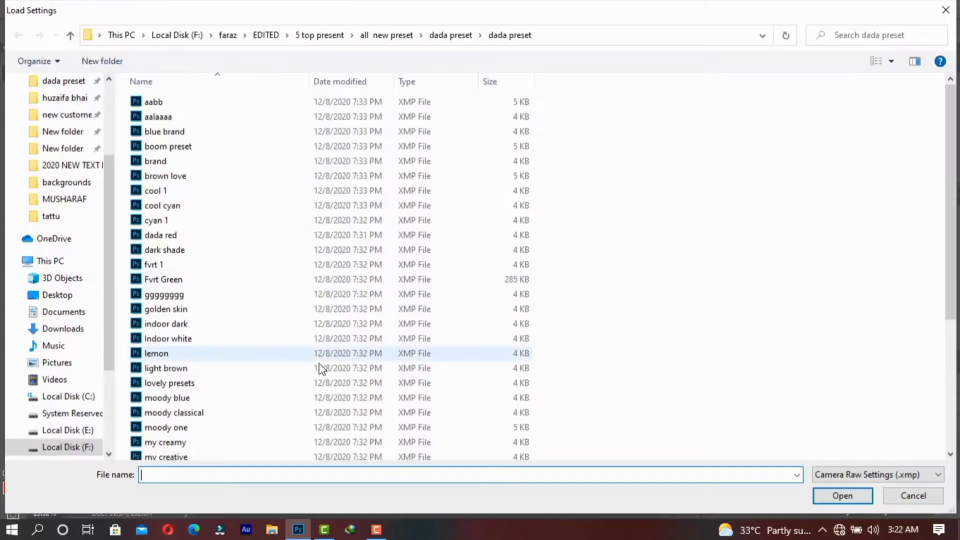
pyautogui.doubleClick(320, 368)
# - Boost Greens saturation and set Shadows +28, Blacks +12, Contrast +7, then apply
pyautogui.click(779, 153)
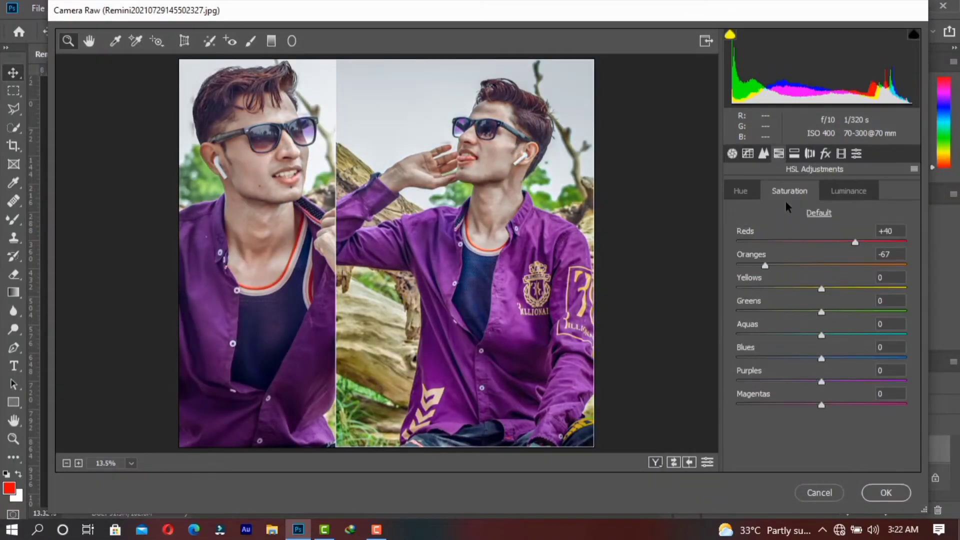
pyautogui.click(794, 190)
pyautogui.moveTo(888, 300); pyautogui.dragTo(932, 302)
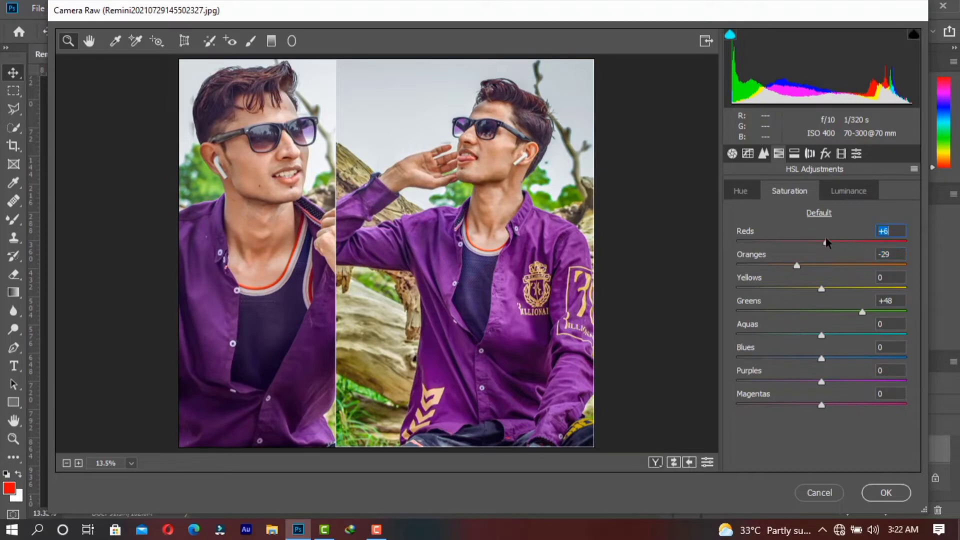
pyautogui.click(732, 154)
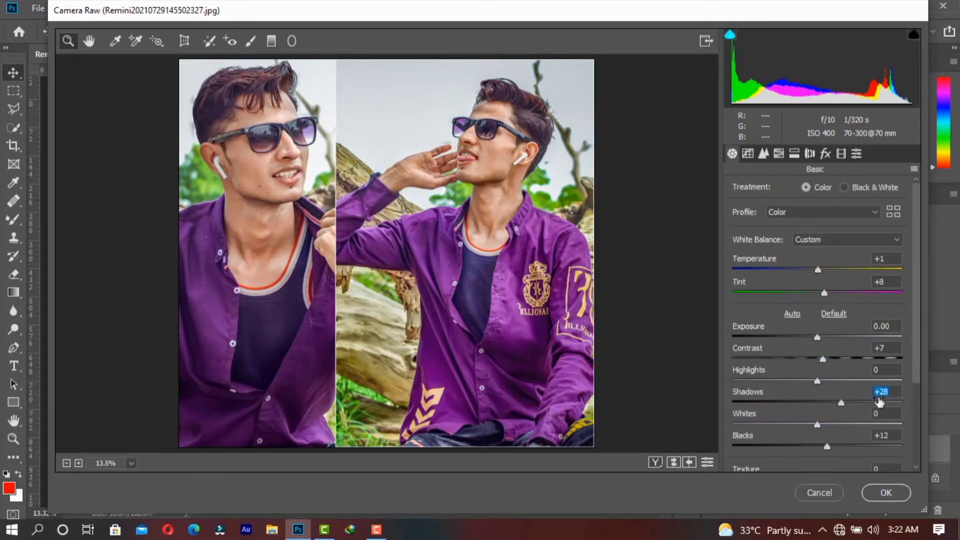
pyautogui.press('Return')
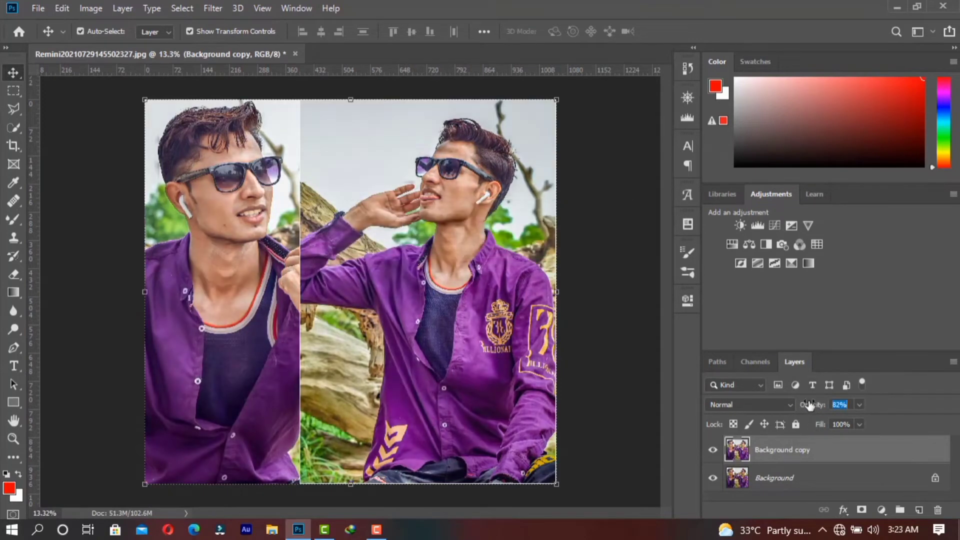
# - Merge the graded copy down into the Background and duplicate it again
pyautogui.rightClick(811, 442)
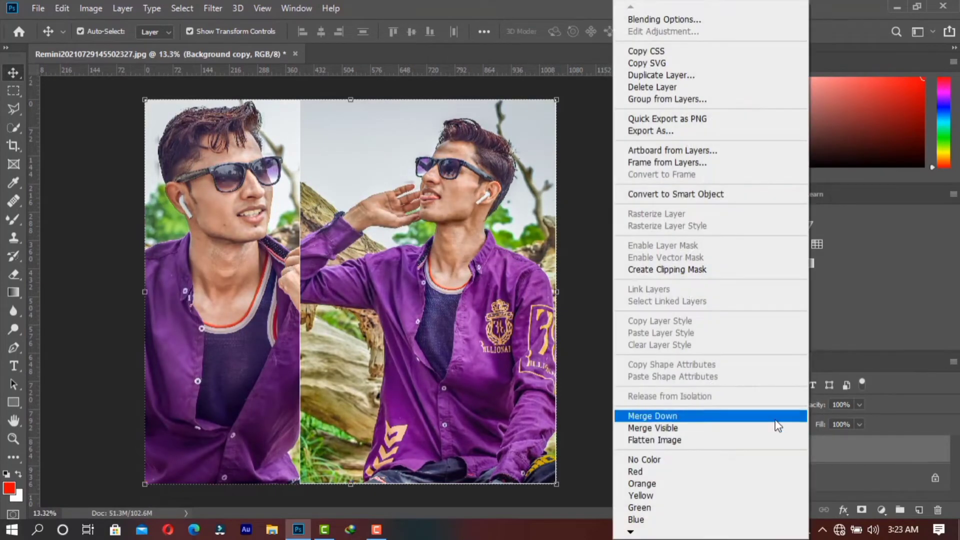
pyautogui.click(778, 428)
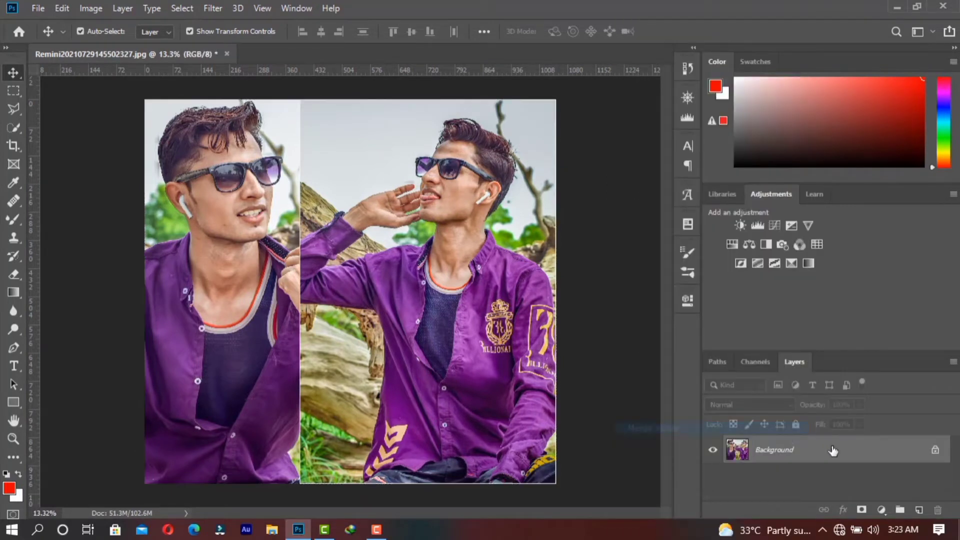
pyautogui.moveTo(844, 460)
pyautogui.mouseDown()
pyautogui.moveTo(927, 498)
pyautogui.moveTo(920, 509)
pyautogui.mouseUp()
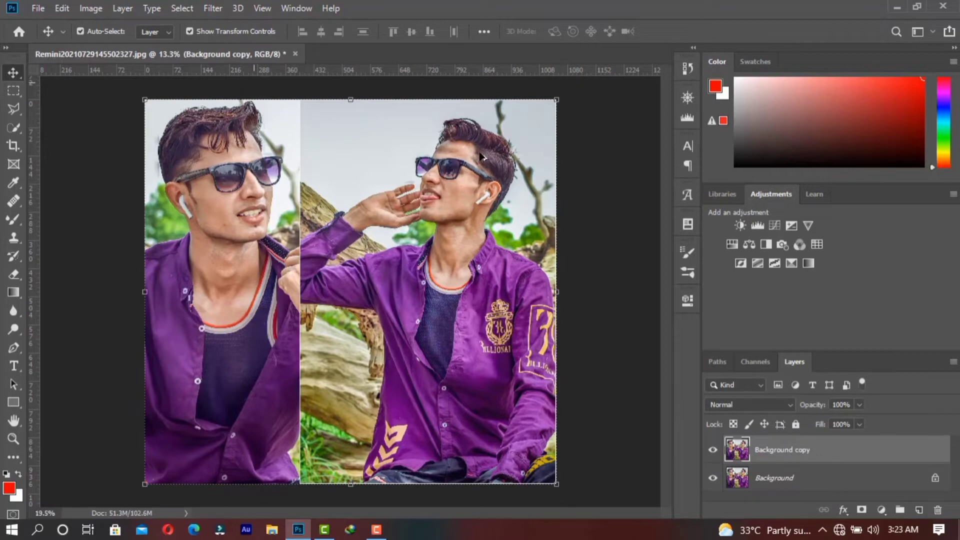
# - Zoom in and spot-heal the grey smudge and specks near the fingertips
pyautogui.scroll(8, 480, 156)
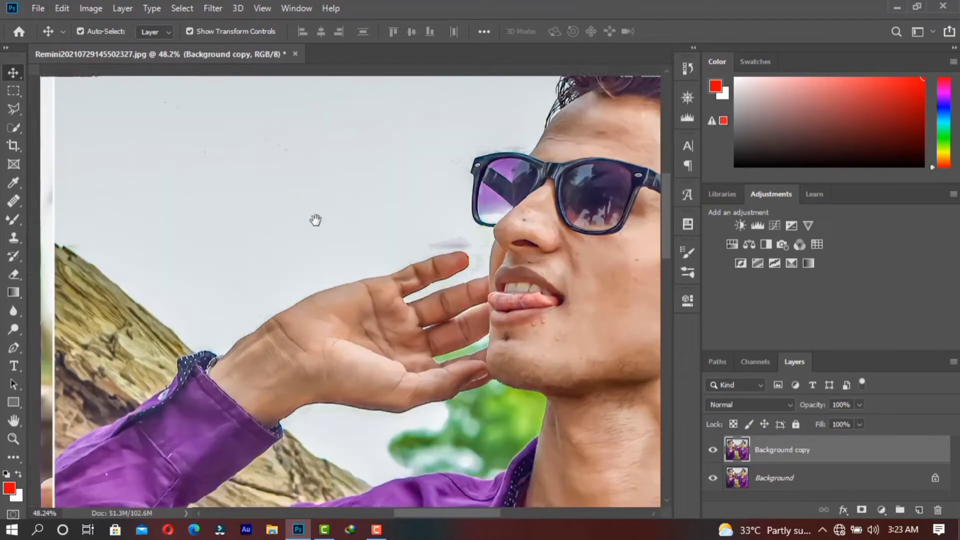
pyautogui.moveTo(316, 220); pyautogui.dragTo(60, 227)
pyautogui.rightClick(361, 249)
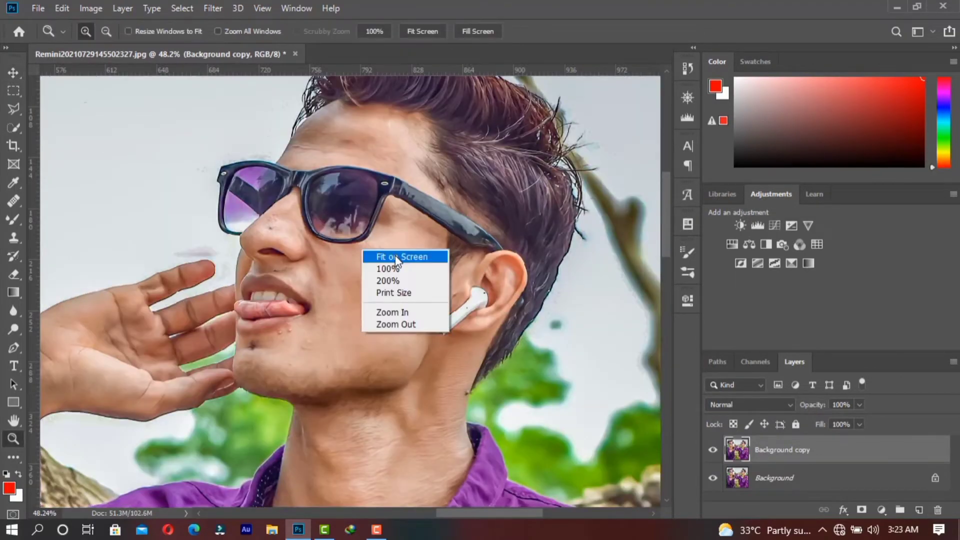
pyautogui.click(395, 254)
pyautogui.scroll(2, 395, 253)
pyautogui.scroll(2, 402, 150)
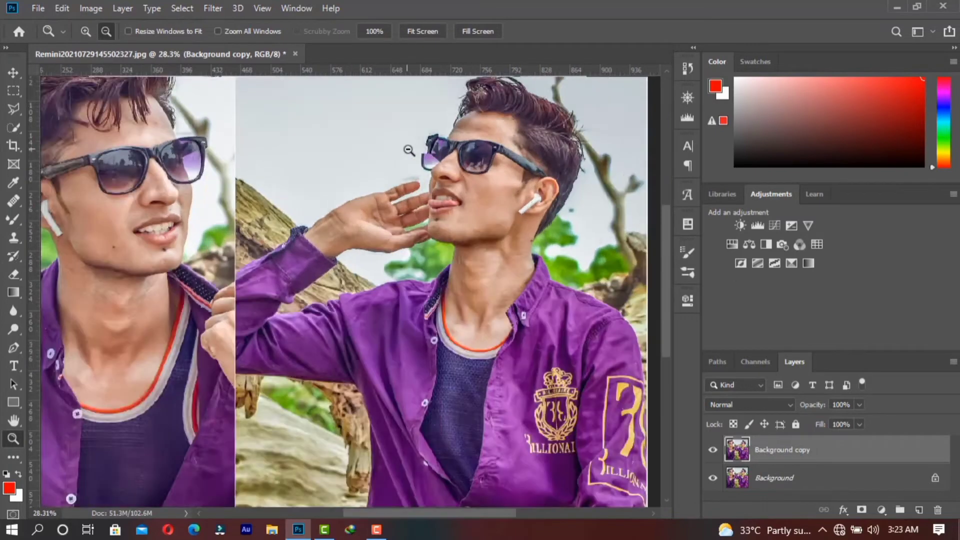
pyautogui.scroll(2, 402, 150)
pyautogui.scroll(2, 449, 183)
pyautogui.scroll(2, 449, 184)
pyautogui.scroll(2, 433, 196)
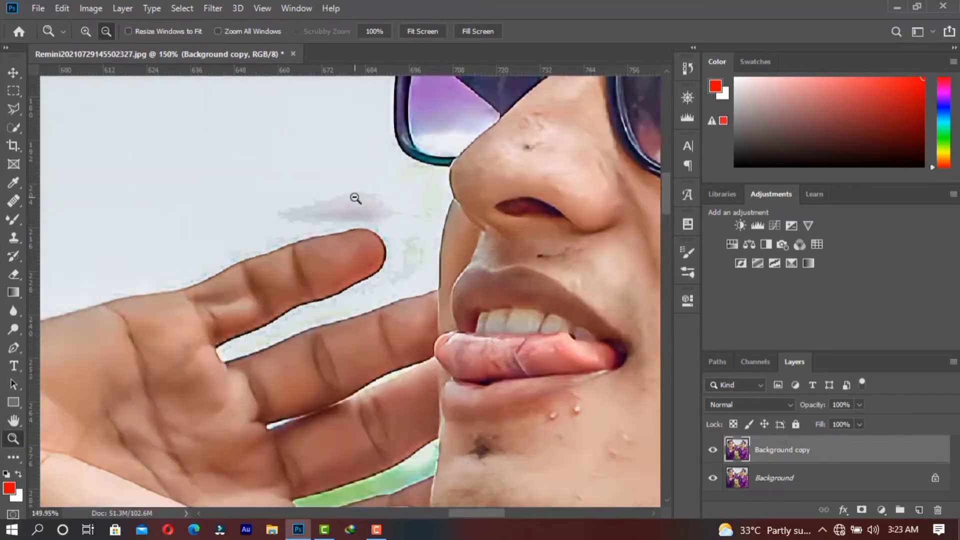
pyautogui.scroll(2, 355, 199)
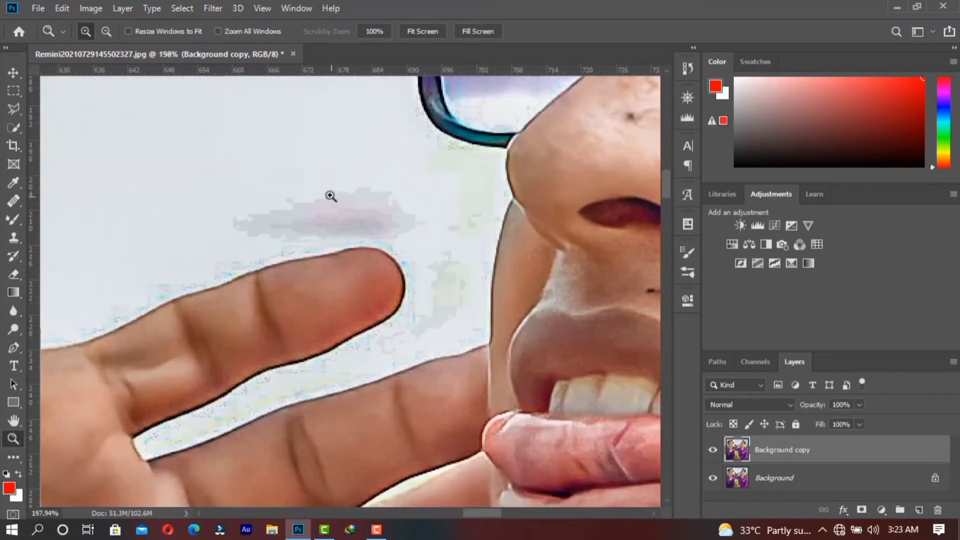
pyautogui.press('j')
pyautogui.click(356, 215)
pyautogui.scroll(-2, 356, 215)
pyautogui.scroll(2, 116, 135)
pyautogui.scroll(2, 115, 135)
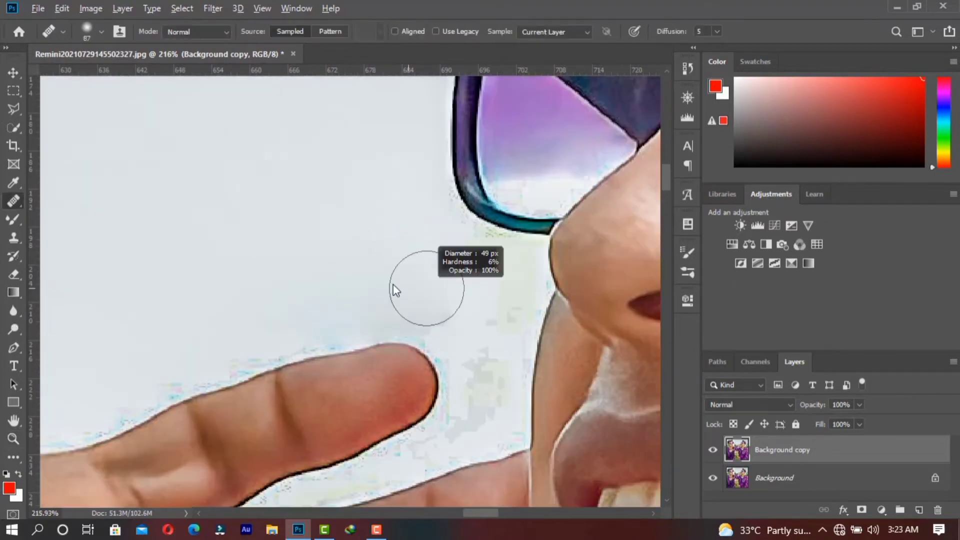
pyautogui.scroll(2, 433, 353)
pyautogui.scroll(-2, 343, 214)
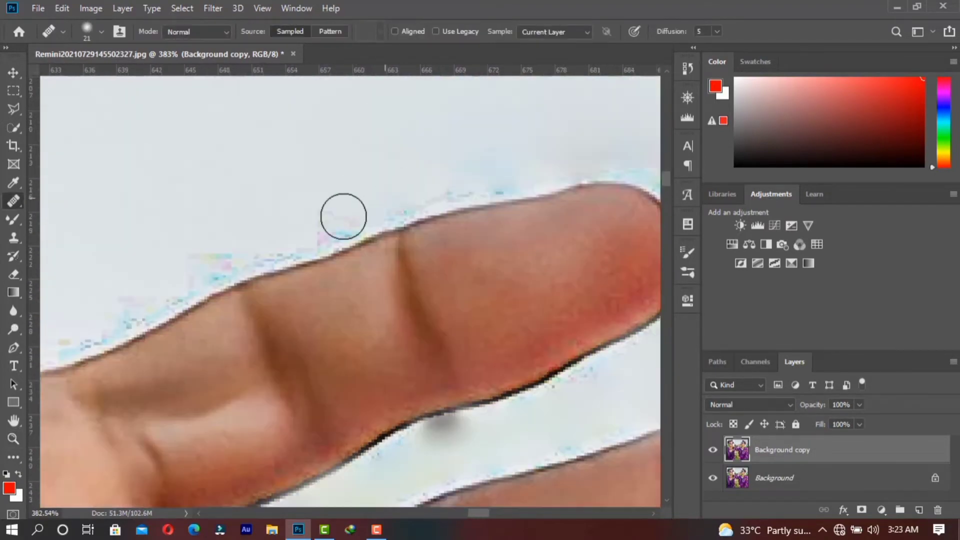
pyautogui.scroll(-2, 328, 253)
pyautogui.scroll(-3, 405, 114)
pyautogui.scroll(2, 357, 419)
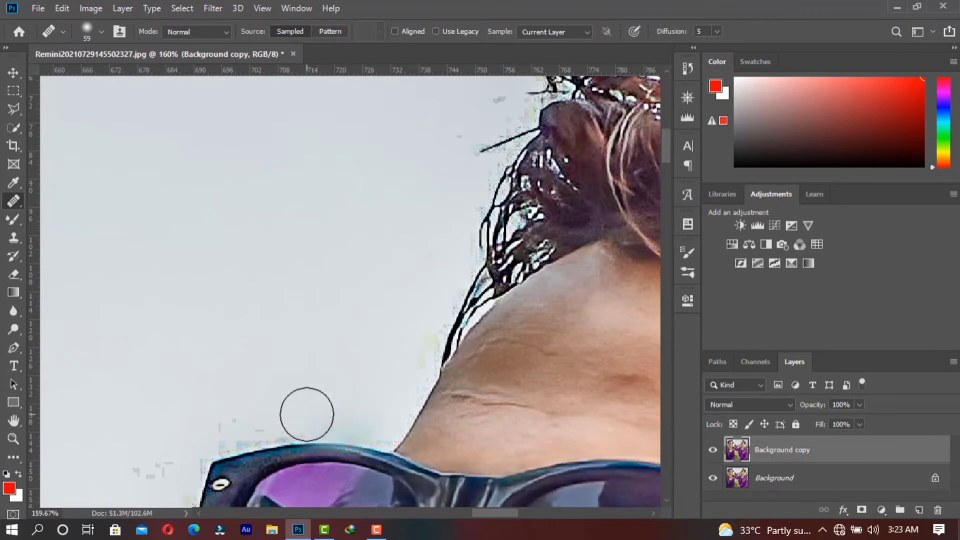
pyautogui.scroll(-3, 306, 414)
pyautogui.scroll(-3, 306, 414)
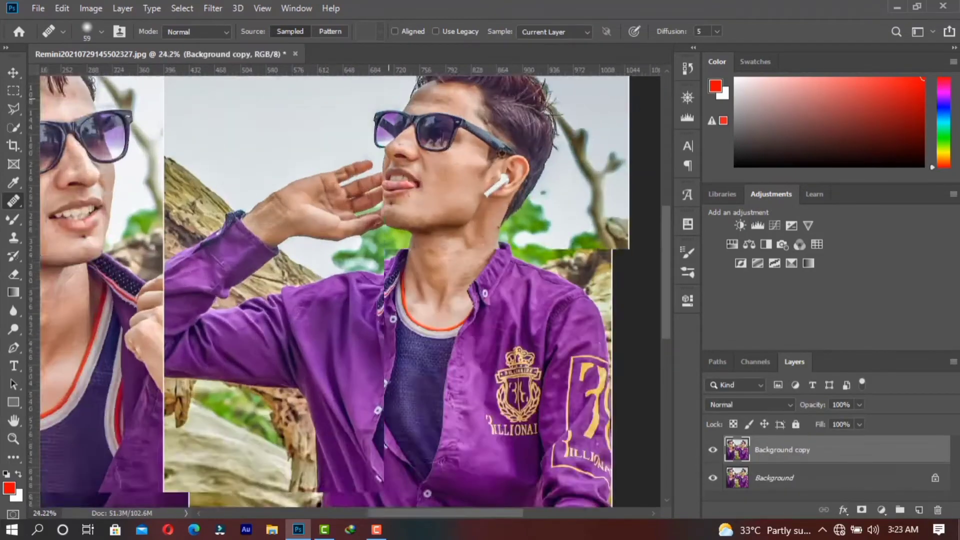
pyautogui.scroll(2, 467, 306)
pyautogui.scroll(1, 467, 307)
# - Smooth the skin on faces, neck and hands with the Mixer Brush
pyautogui.hotkey('shift', 'b')
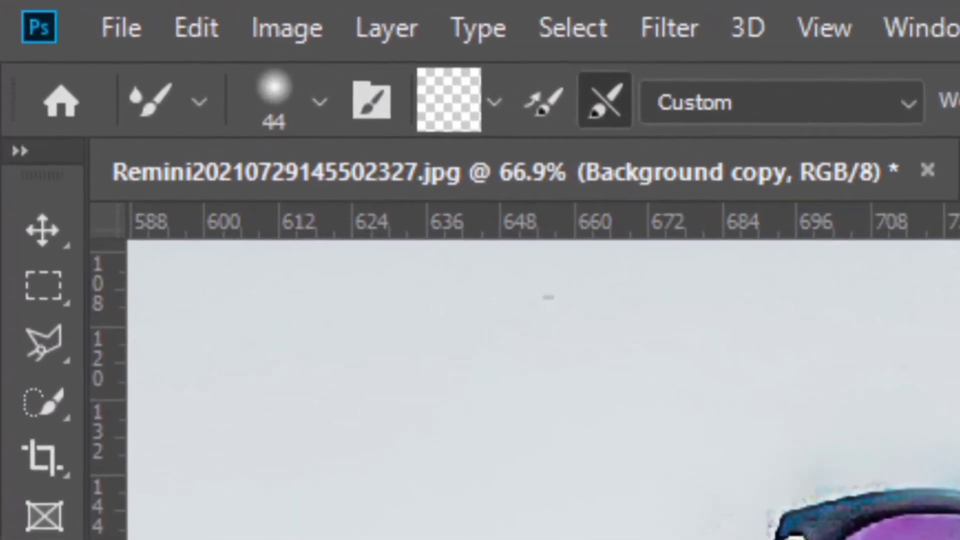
pyautogui.scroll(3, 138, 376)
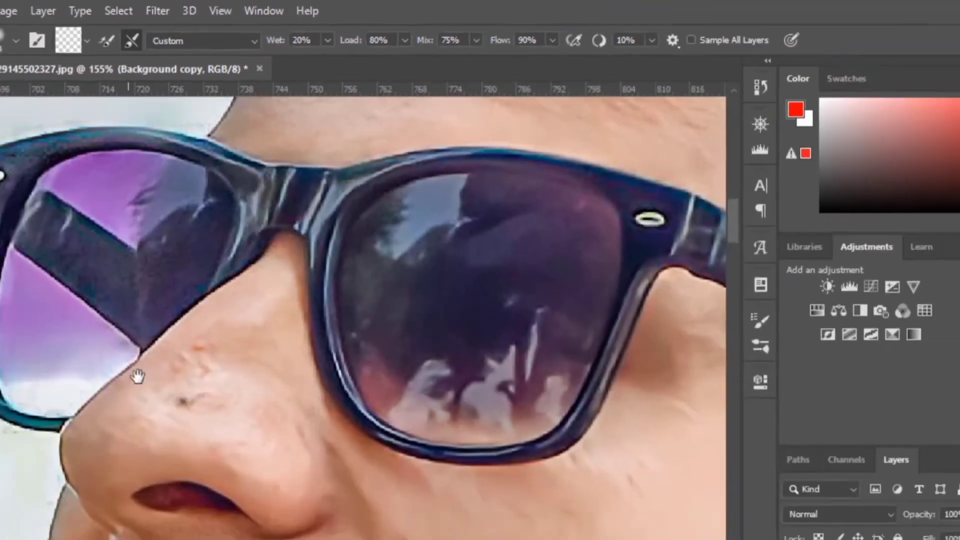
pyautogui.scroll(-3, 235, 350)
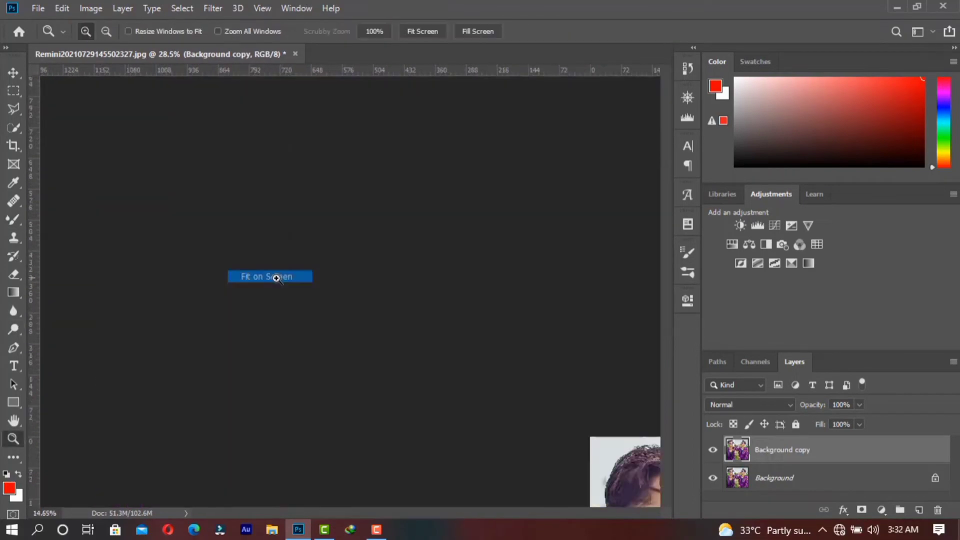
# - Merge the retouched copy and apply Exposure X5's yellow colour grading preset
pyautogui.click(276, 278)
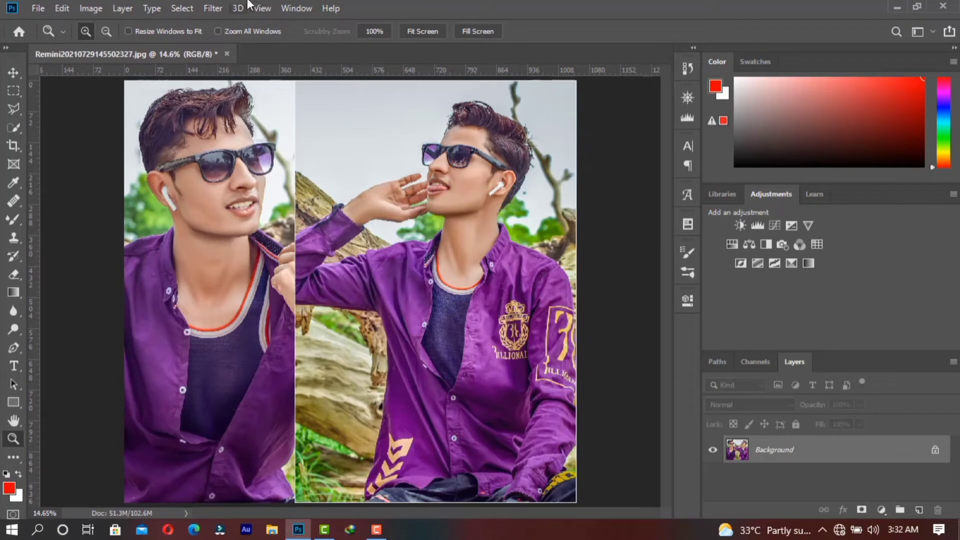
pyautogui.click(215, 8)
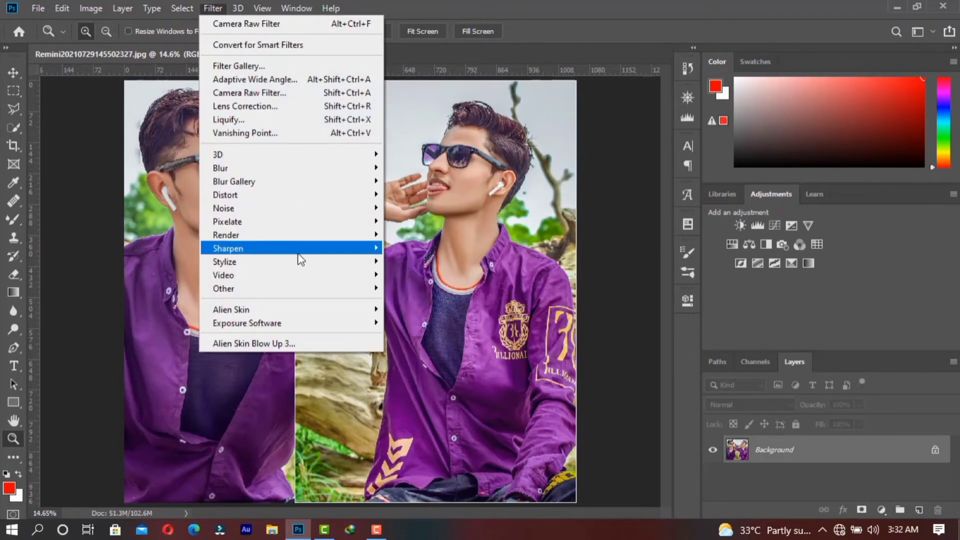
pyautogui.moveTo(247, 323)
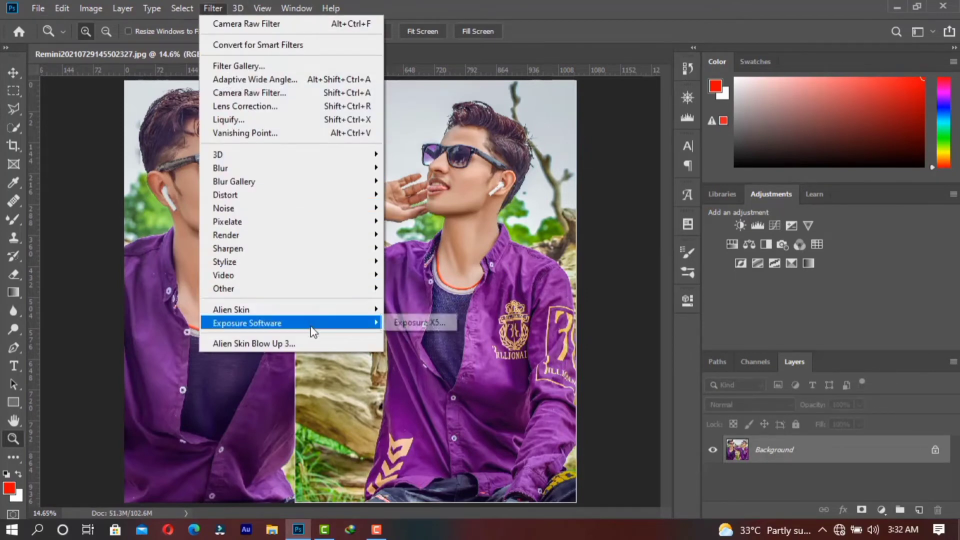
pyautogui.click(389, 320)
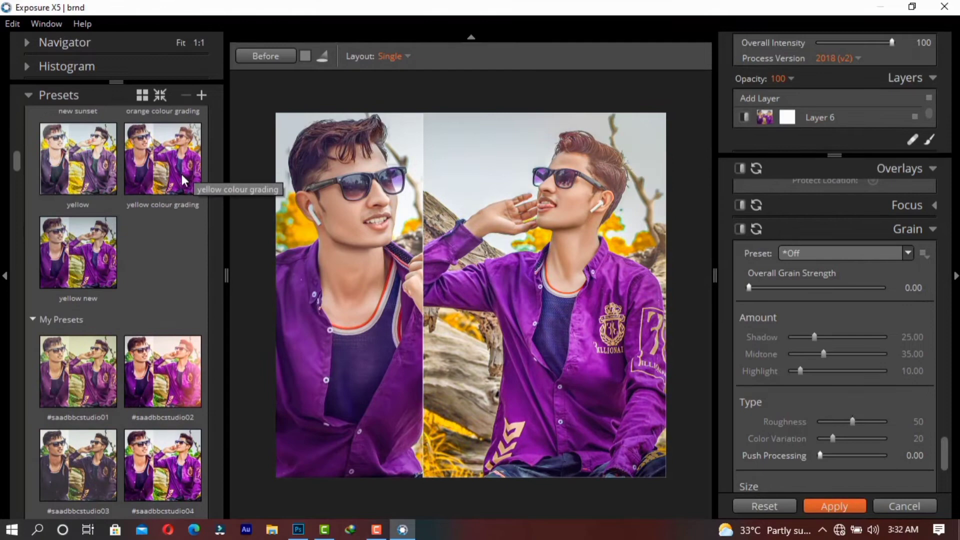
pyautogui.click(88, 273)
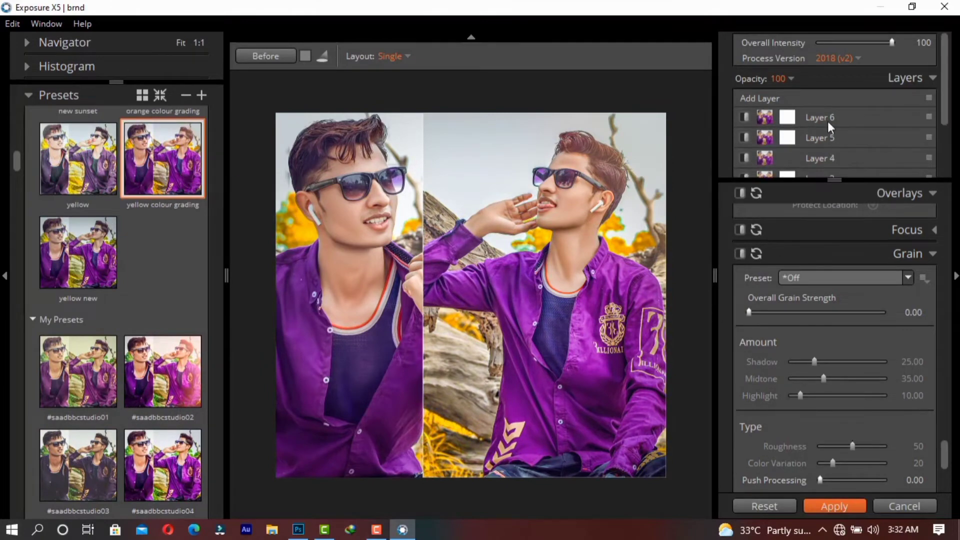
# - Add a second Exposure X5 layer, lift the curve's black point, and lower its opacity to about a third
pyautogui.scroll(-3, 820, 140)
pyautogui.click(820, 121)
pyautogui.scroll(10, 813, 308)
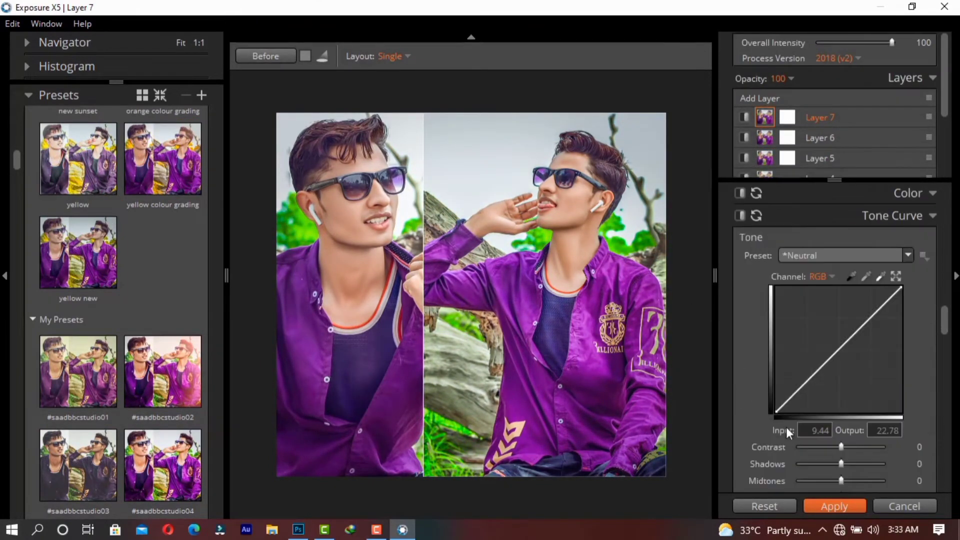
pyautogui.moveTo(774, 415); pyautogui.dragTo(753, 401)
pyautogui.click(820, 276)
pyautogui.click(825, 338)
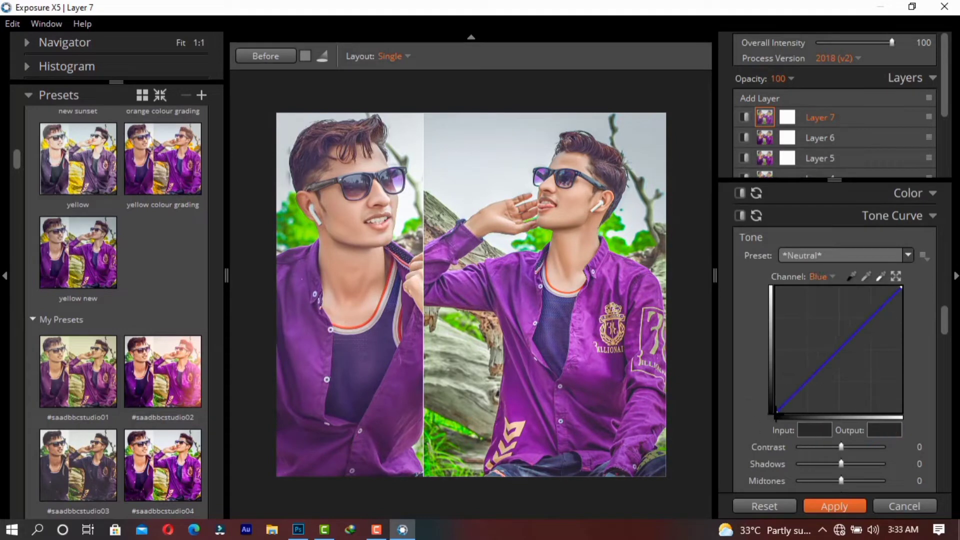
pyautogui.click(778, 78)
pyautogui.moveTo(893, 102); pyautogui.dragTo(837, 111)
# - Set HSL saturation Greens +32, Oranges -15, Yellows -100, and send the grade to Photoshop
pyautogui.scroll(-10, 810, 350)
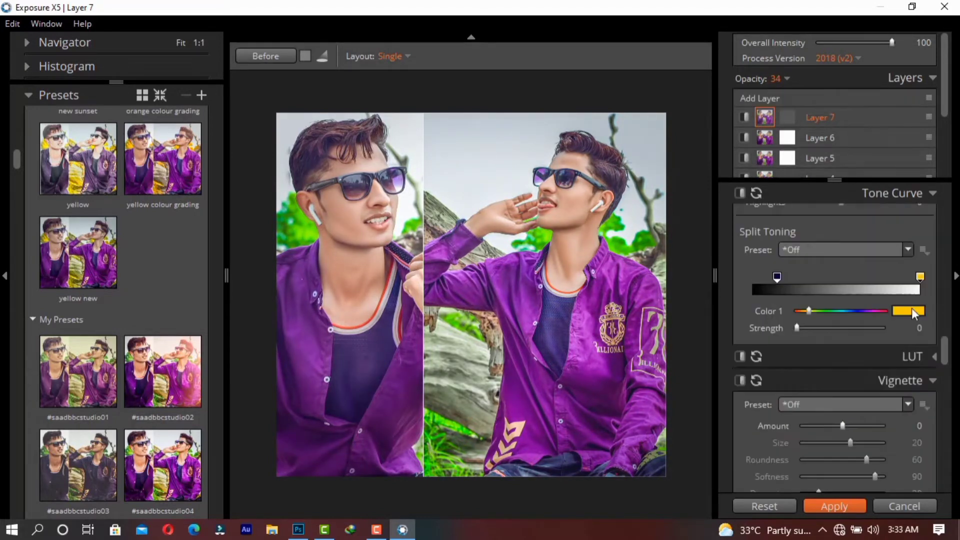
pyautogui.scroll(-15, 800, 325)
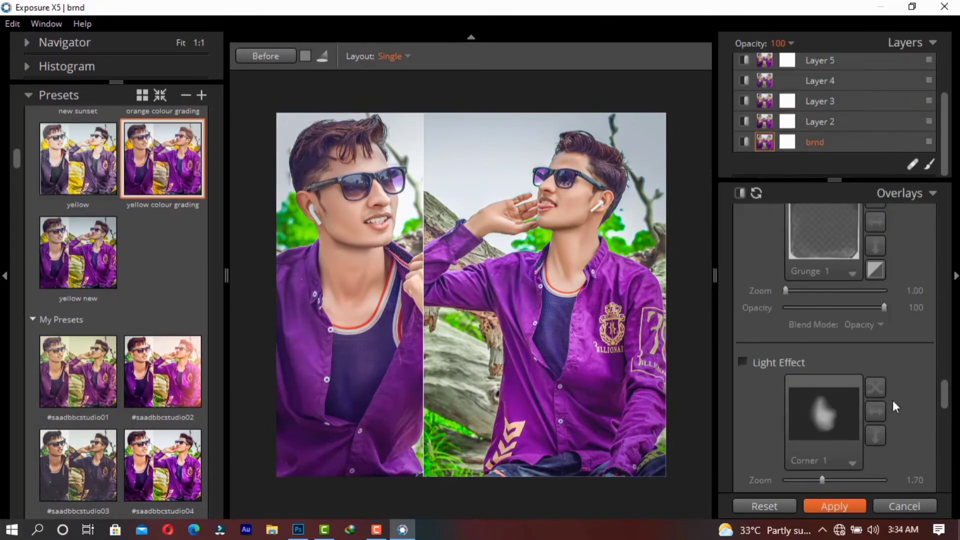
pyautogui.click(846, 122)
pyautogui.moveTo(842, 344); pyautogui.dragTo(855, 344)
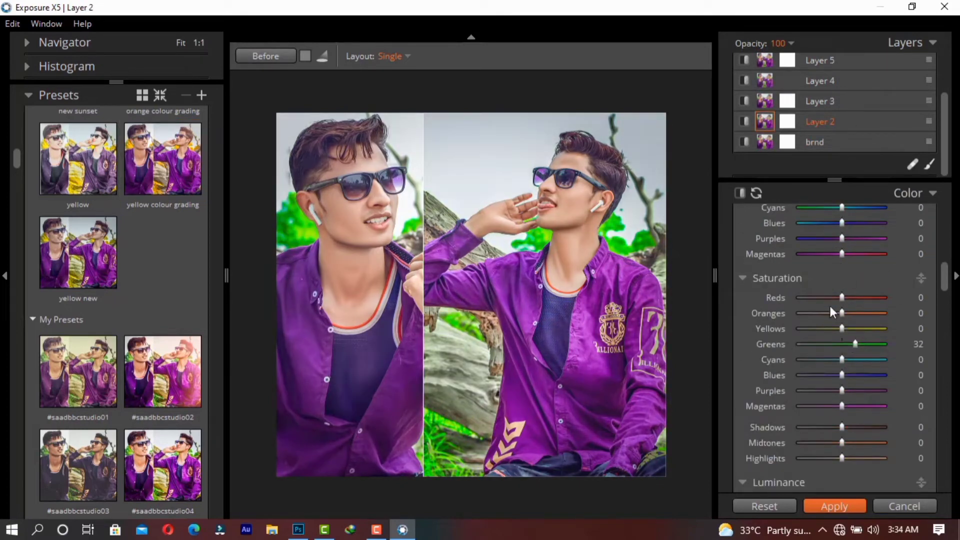
pyautogui.moveTo(830, 308); pyautogui.dragTo(857, 328)
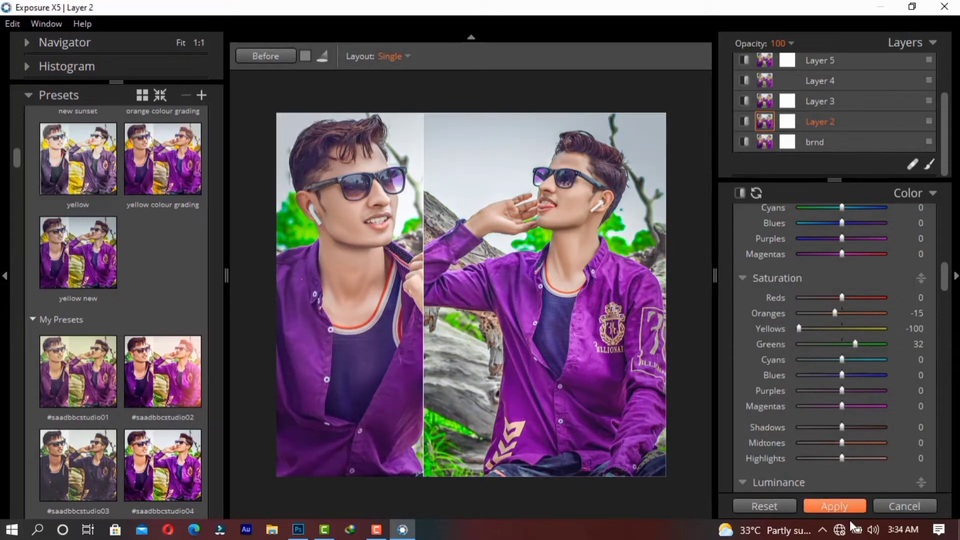
pyautogui.click(811, 505)
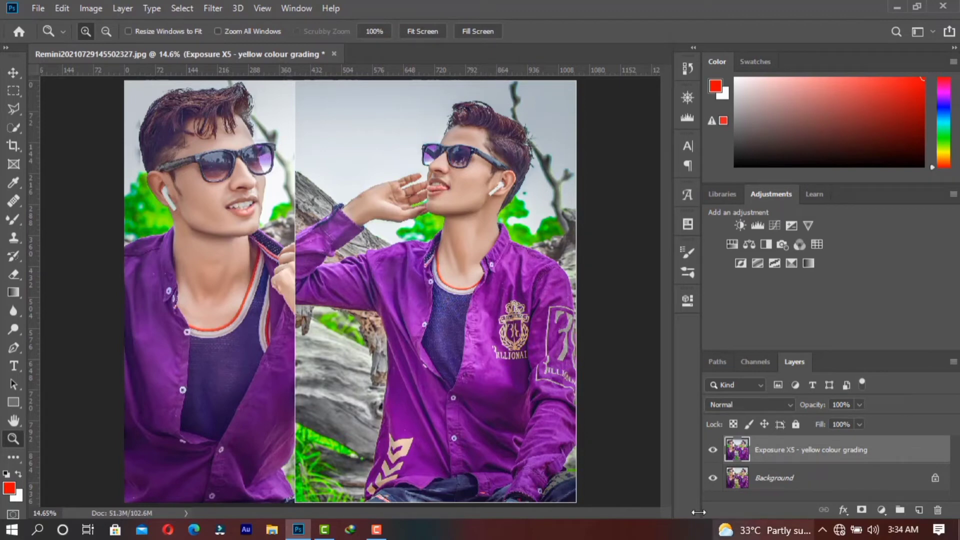
# - Compare the graded layer, flatten the image, and duplicate the Background
pyautogui.click(711, 451)
pyautogui.click(712, 451)
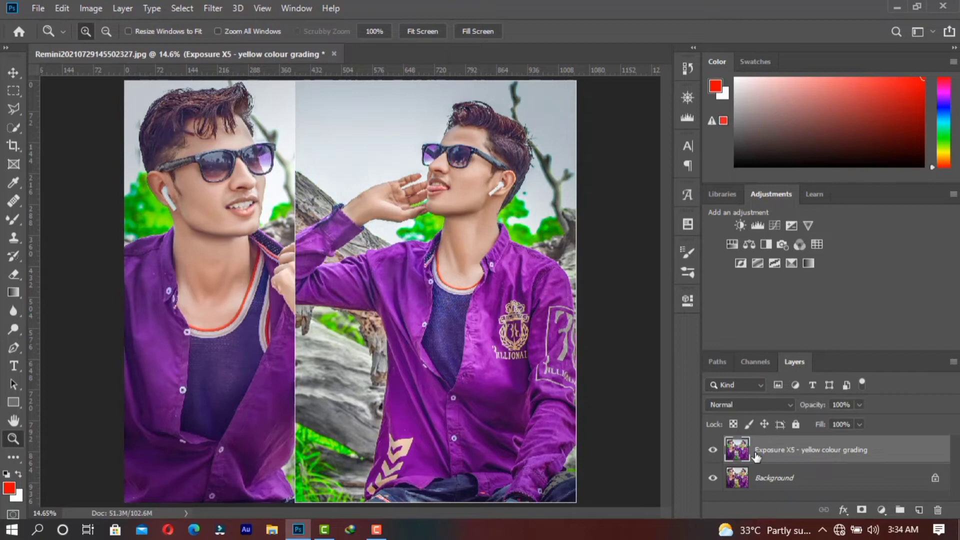
pyautogui.rightClick(806, 456)
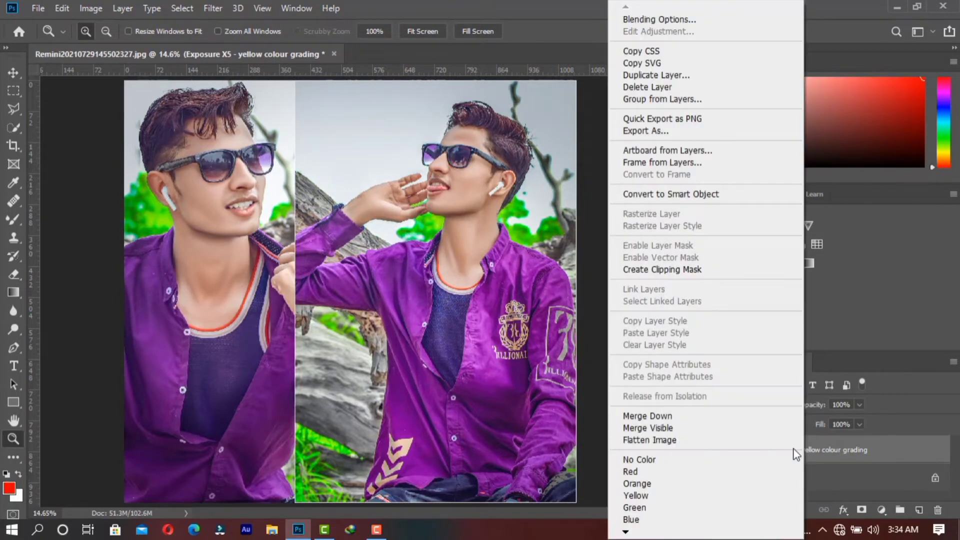
pyautogui.click(750, 428)
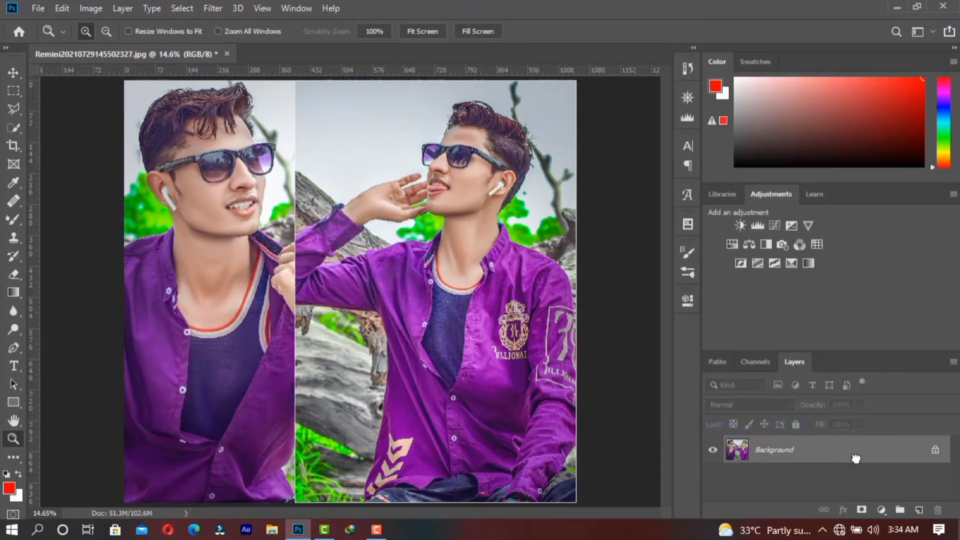
pyautogui.moveTo(855, 459); pyautogui.dragTo(914, 509)
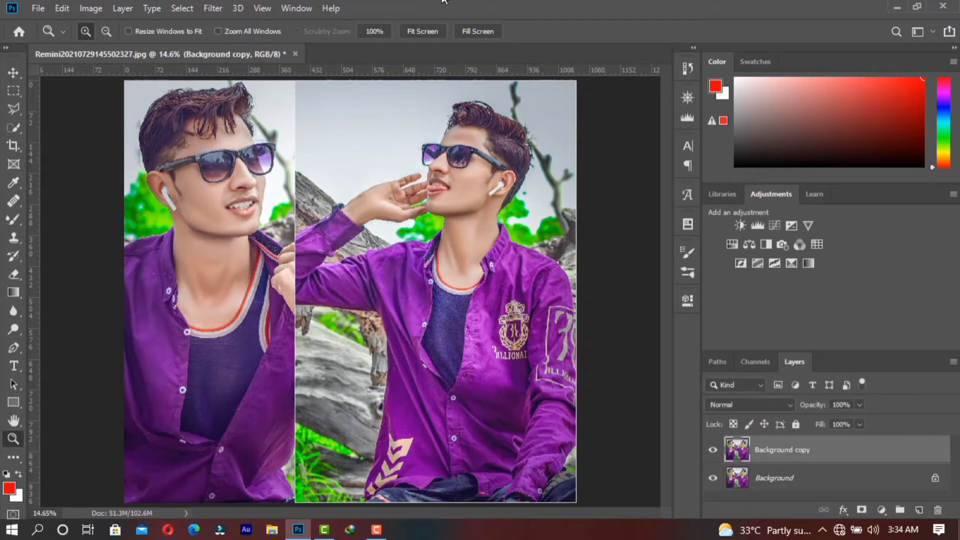
# - Set Camera Raw HSL saturation to Purples -100 and Reds -10 on the copy
pyautogui.click(215, 8)
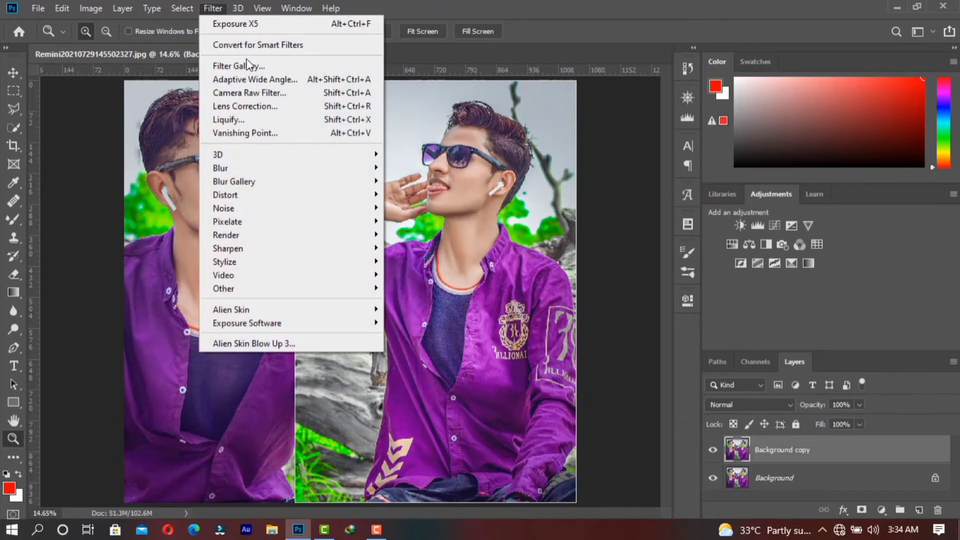
pyautogui.click(284, 93)
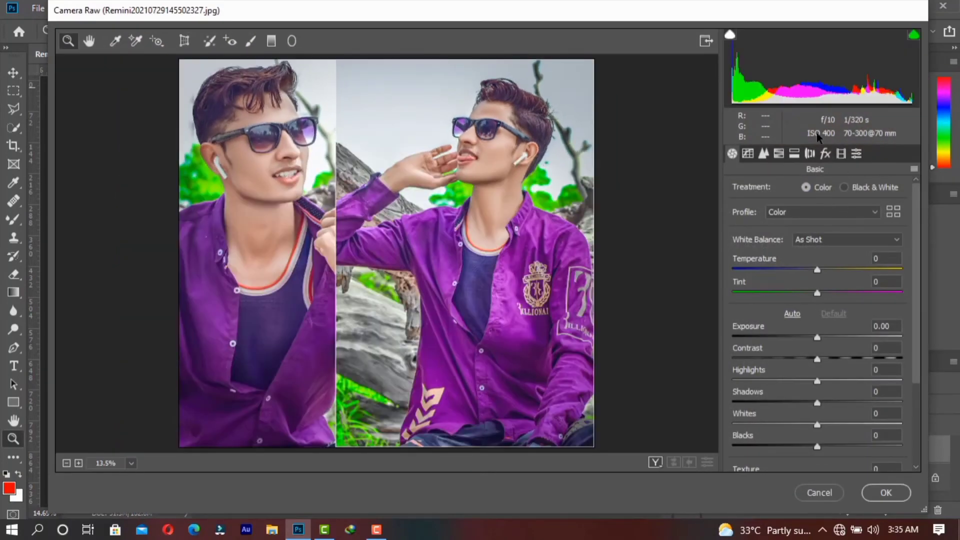
pyautogui.click(779, 153)
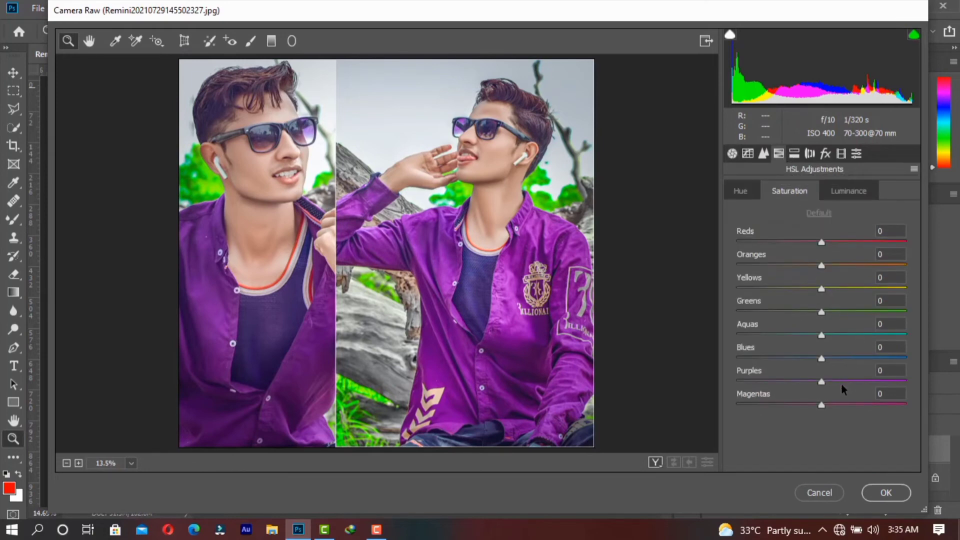
pyautogui.moveTo(841, 383); pyautogui.dragTo(744, 380)
pyautogui.moveTo(750, 231); pyautogui.dragTo(745, 231)
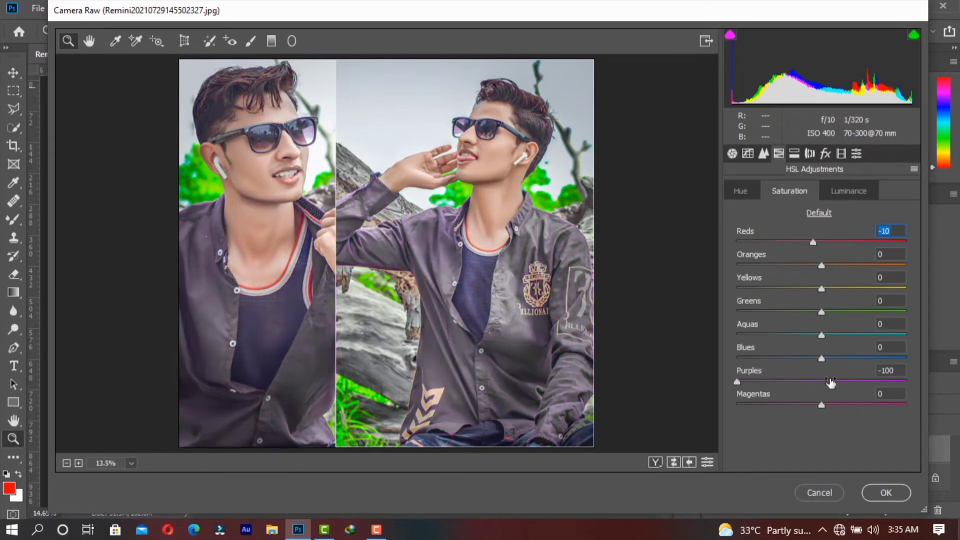
pyautogui.click(886, 492)
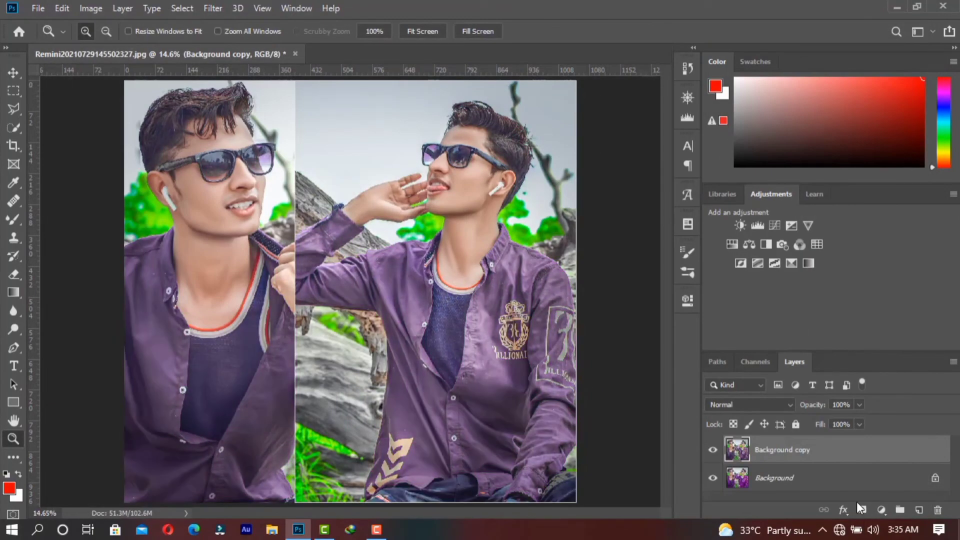
# - Add an inverted black mask to the desaturated copy and paint it back over the hair only
pyautogui.click(861, 509)
pyautogui.hotkey('ctrl', 'i')
pyautogui.scroll(5, 430, 200)
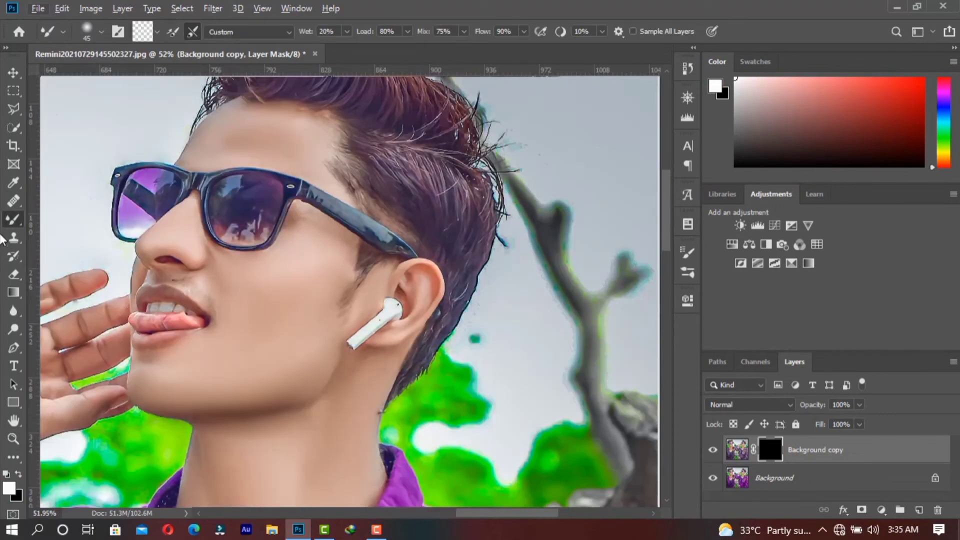
pyautogui.rightClick(14, 219)
pyautogui.click(65, 217)
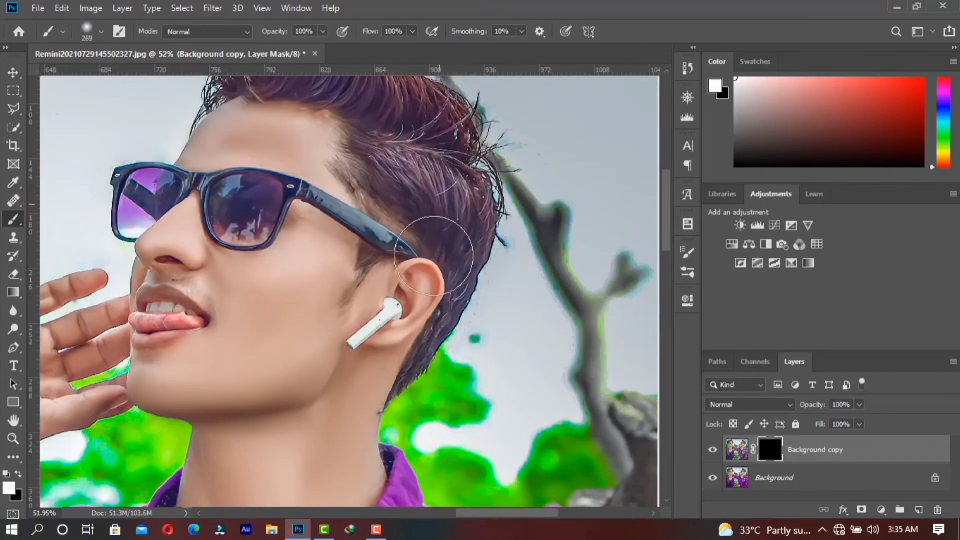
pyautogui.moveTo(221, 82); pyautogui.dragTo(289, 212)
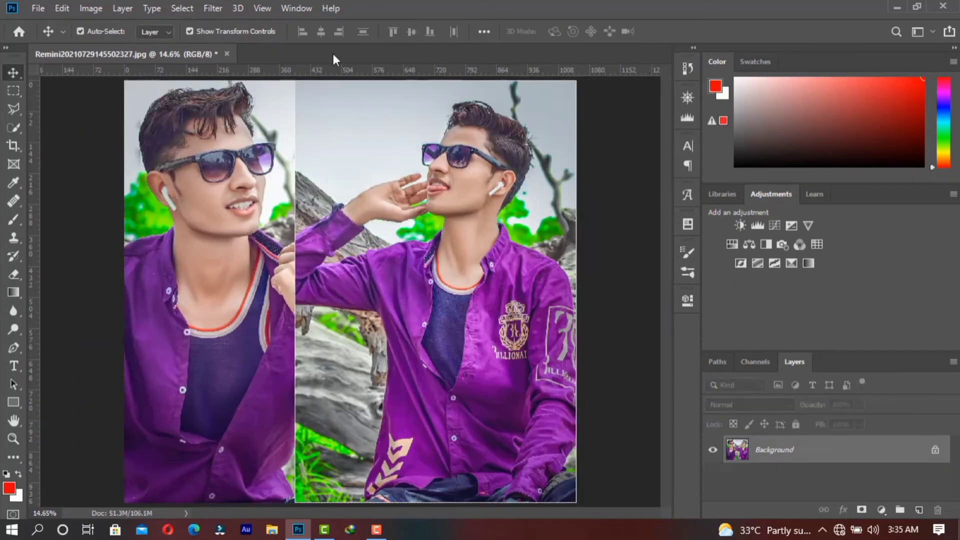
# - Reshape the right portrait's hair with Liquify using an enlarged brush, then apply it
pyautogui.click(212, 8)
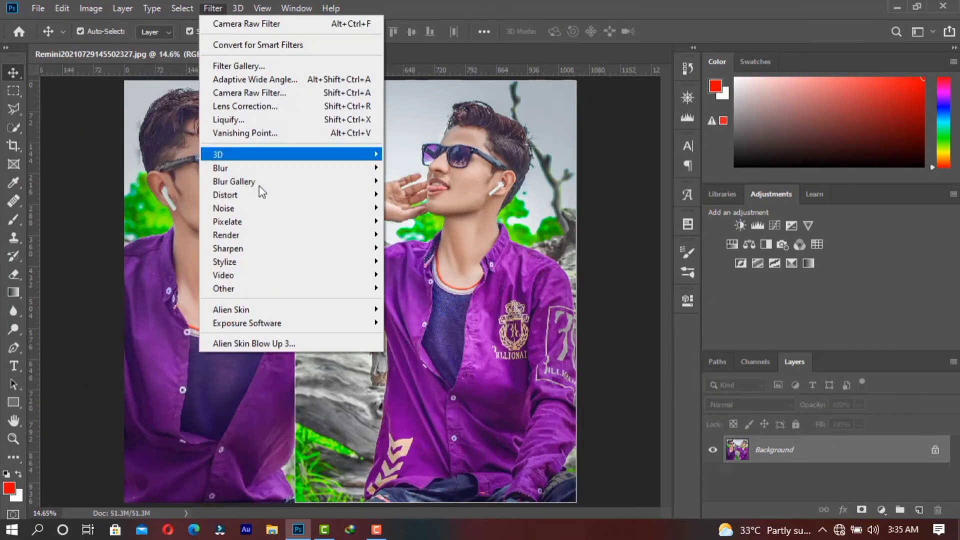
pyautogui.click(290, 119)
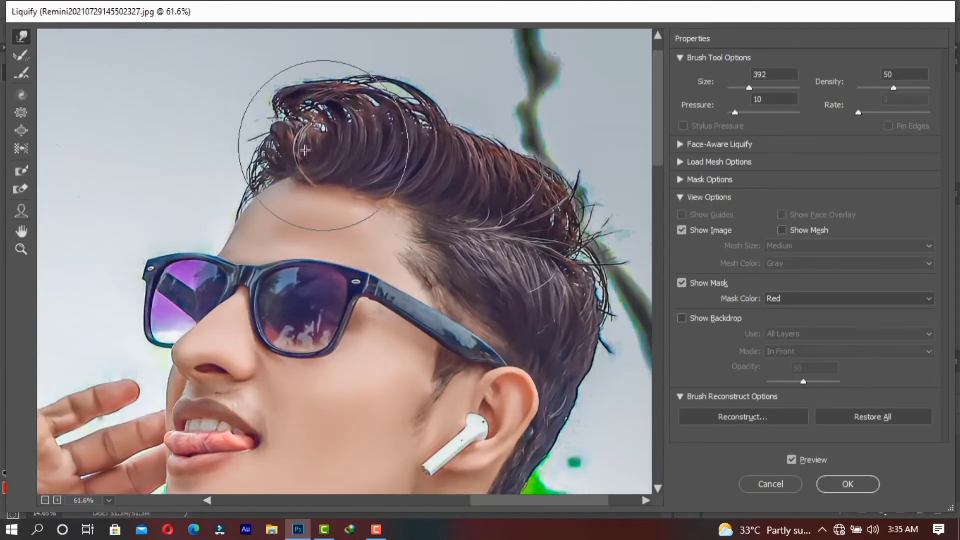
pyautogui.press(']')
pyautogui.scroll(2, 305, 150)
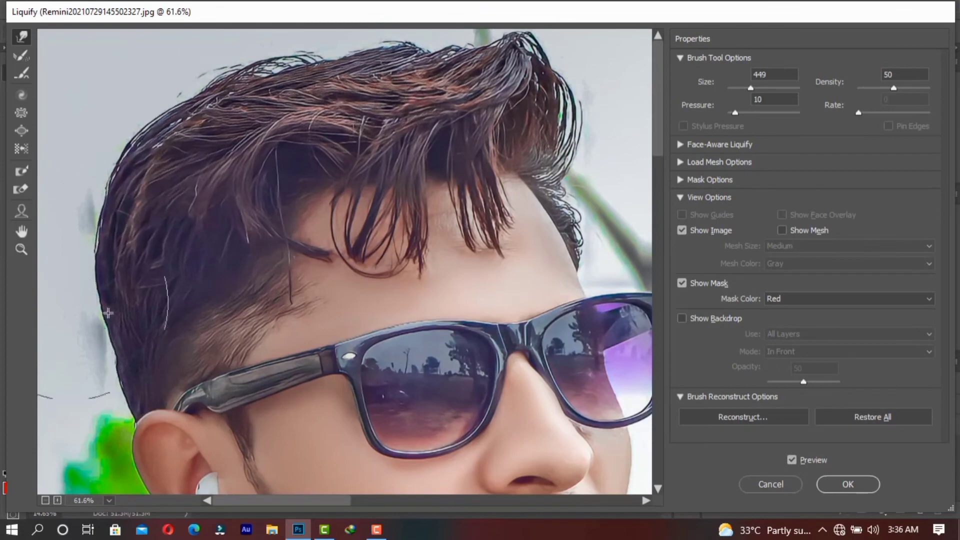
pyautogui.press('Return')
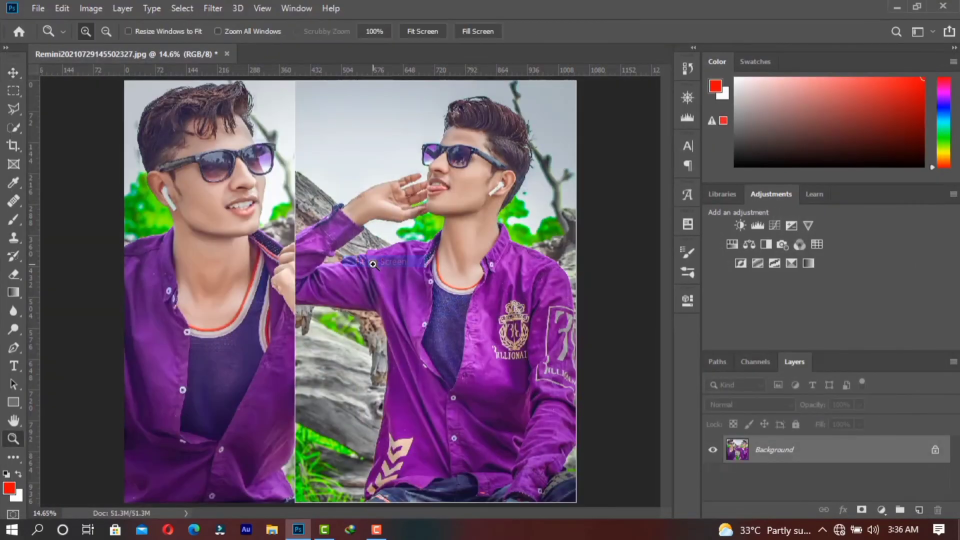
# - Toggle between the original single photo and the finished two-portrait edit, zoomed out to compare
pyautogui.hotkey('ctrl', 'j')
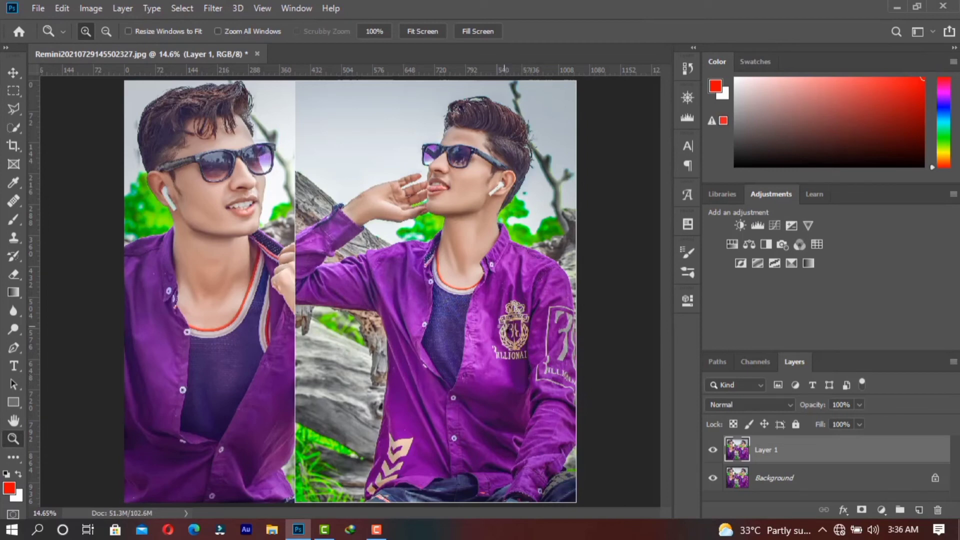
pyautogui.hotkey('ctrl', 'alt', 'z')
pyautogui.keyDown('alt'); pyautogui.click(504, 326); pyautogui.keyUp('alt')
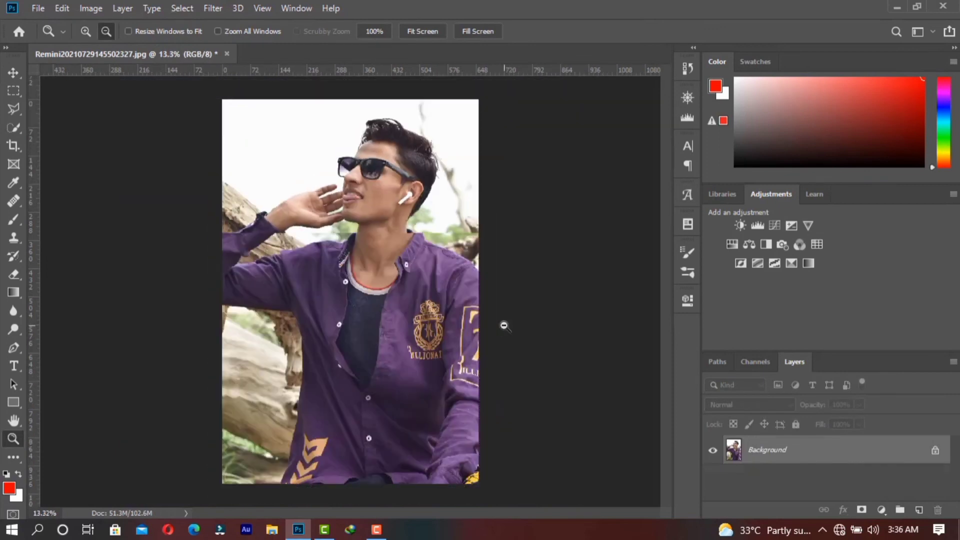
pyautogui.hotkey('ctrl', 'shift', 'z')
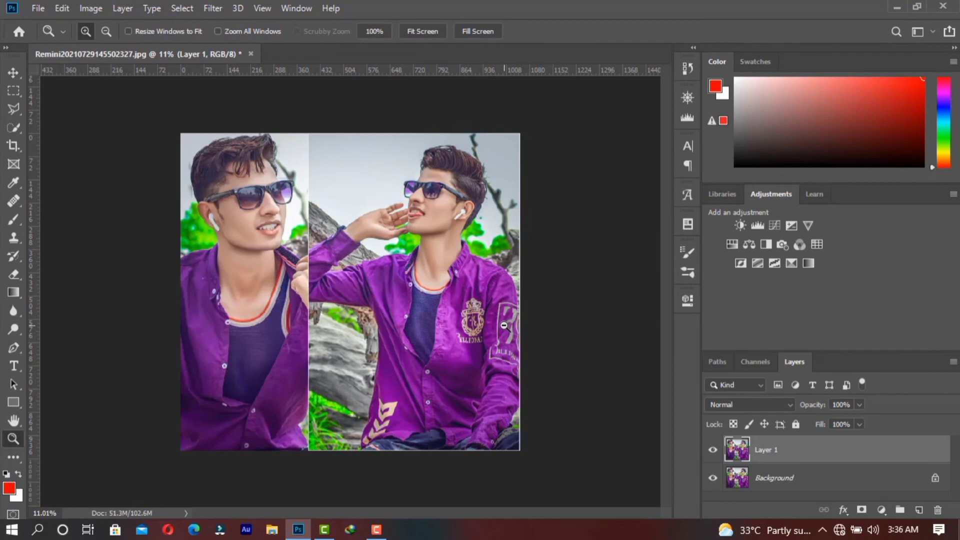
pyautogui.hotkey('ctrl', 'z')
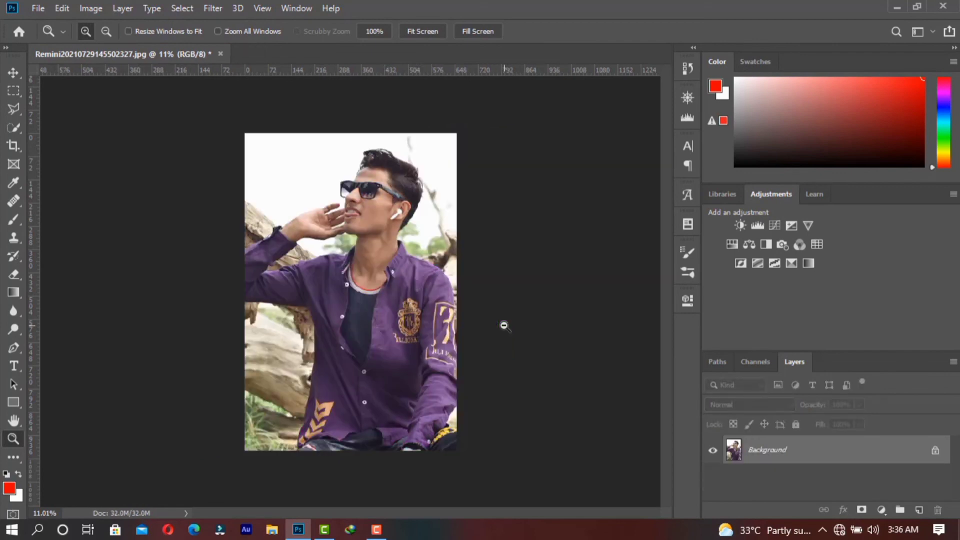